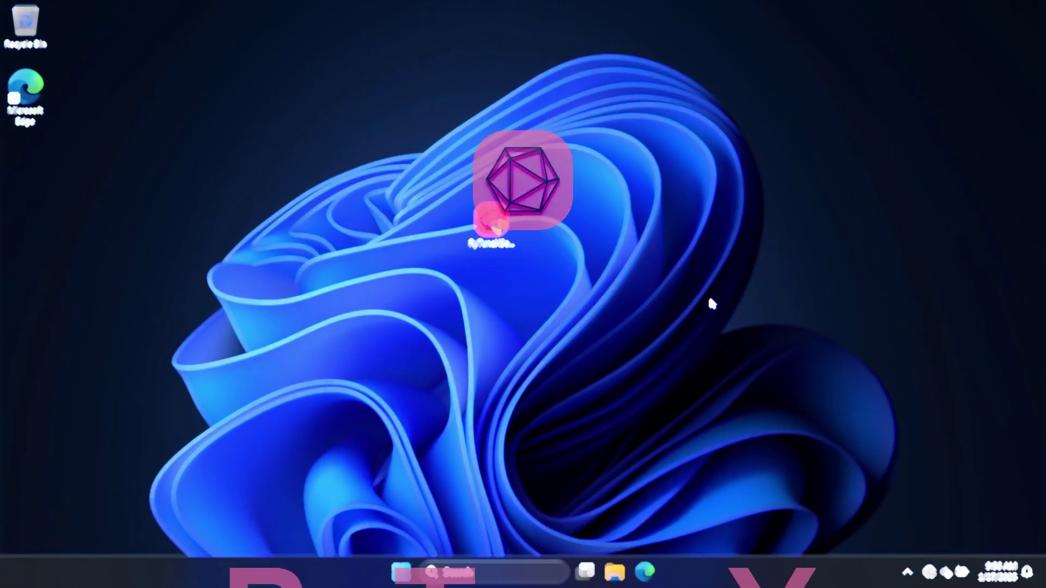
- Install RyTuneX from RyTuneXSetup, maximize its dashboard and dismiss the Restore Point prompt
double_click(490, 222)
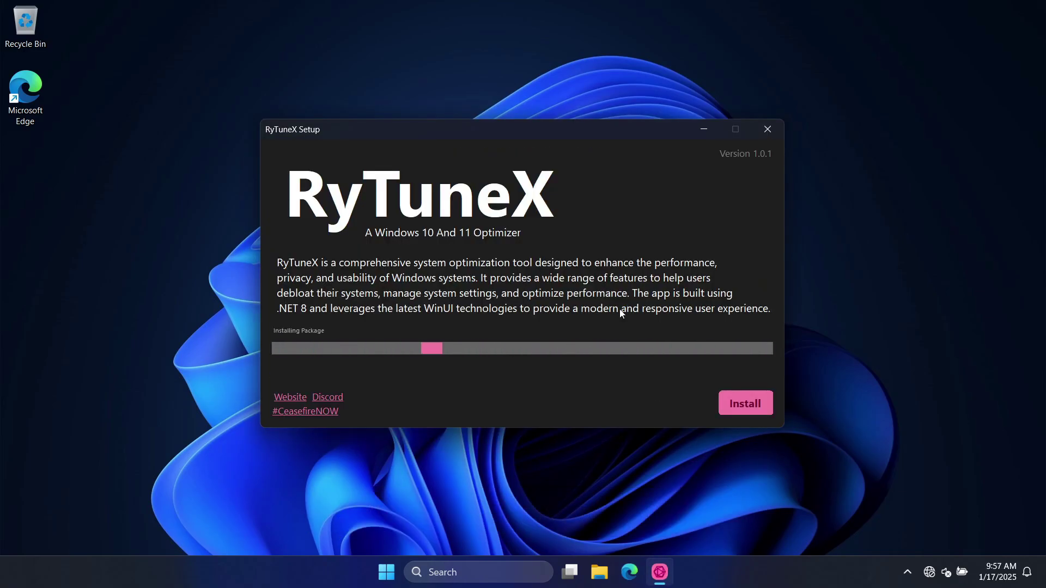
left_click(558, 331)
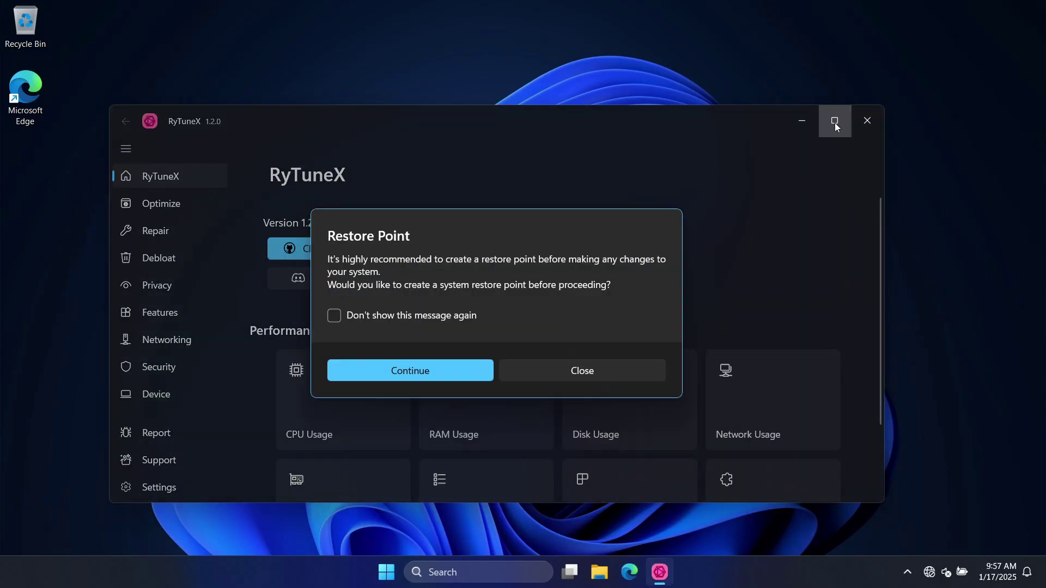
left_click(834, 123)
left_click(630, 343)
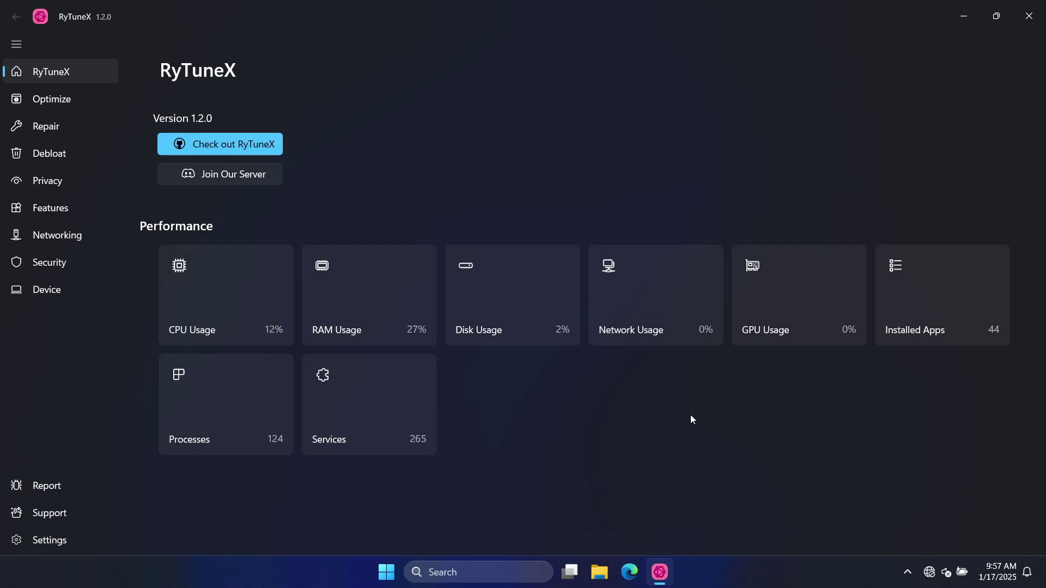
key("ctrl+shift+Escape")
left_click_drag(458, 100, 644, 107)
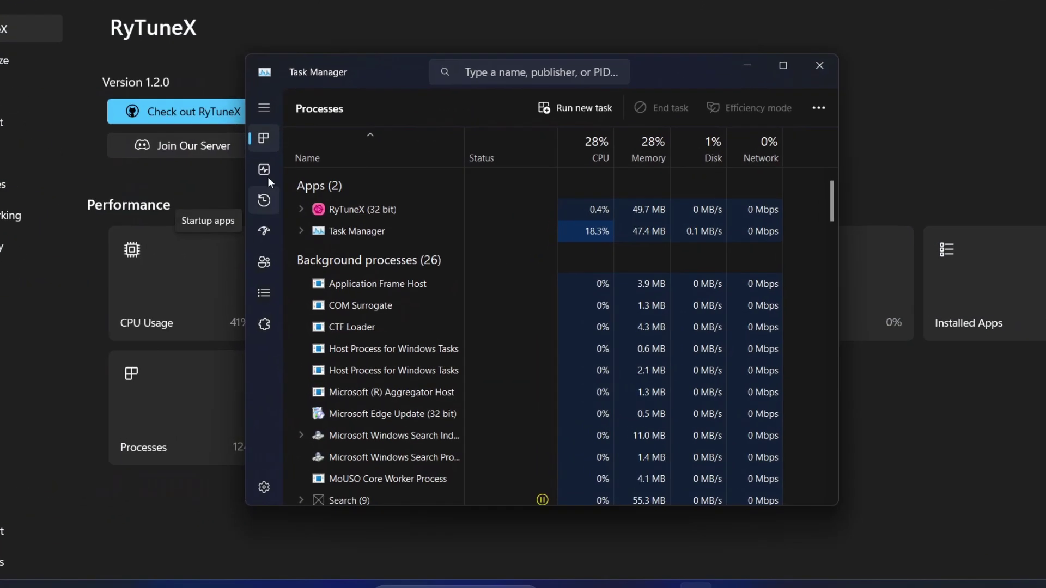
left_click(264, 169)
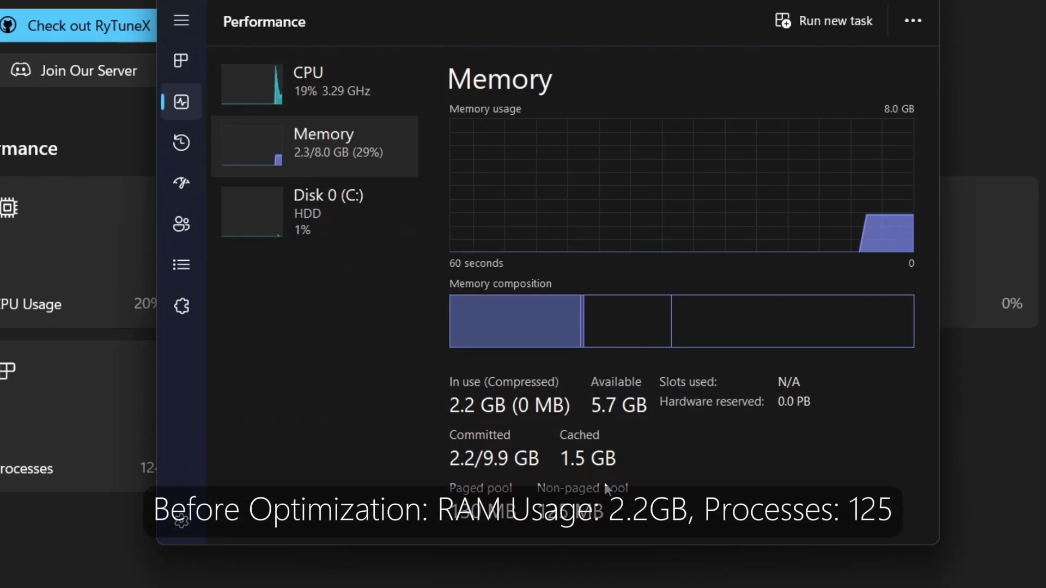
left_click(351, 90)
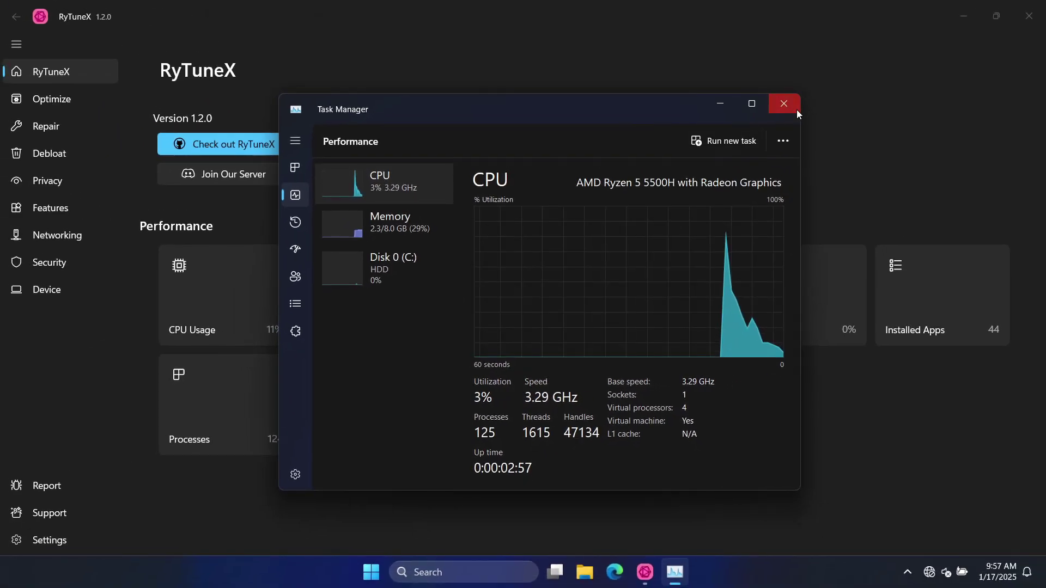
left_click(796, 109)
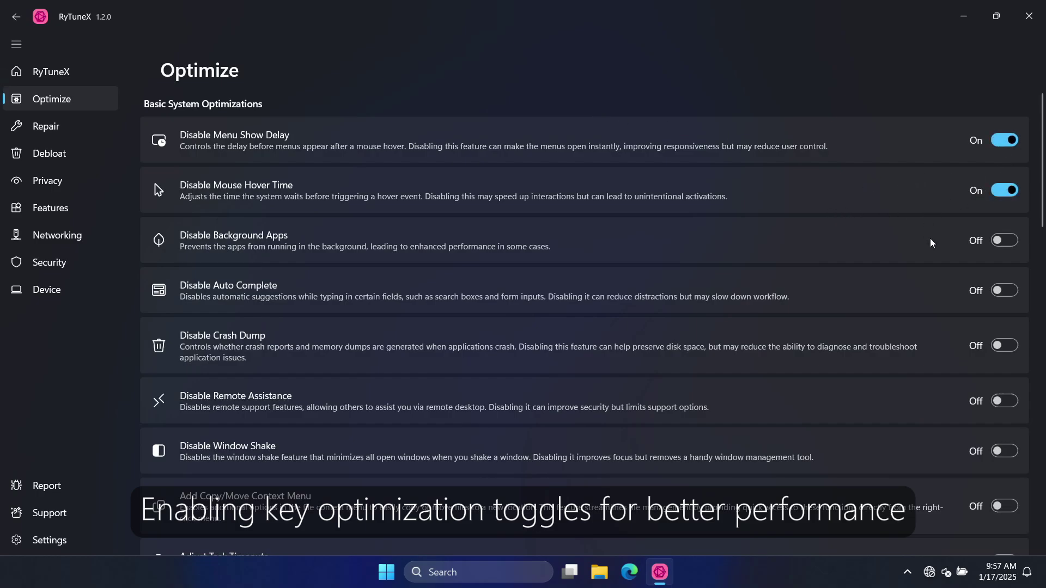
- Switch on Disable Background Apps, Auto Complete, Crash Dump, Remote Assistance and Window Shake
left_click(1004, 240)
scroll(1004, 240, "down", 1)
left_click(1004, 221)
left_click(1004, 276)
left_click(1004, 329)
scroll(908, 301, "down", 2)
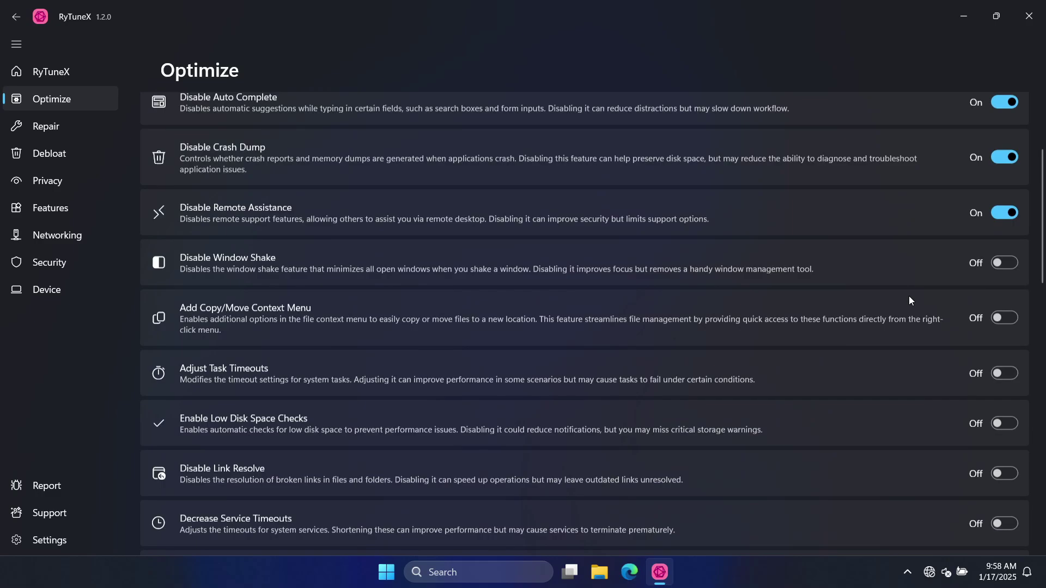
scroll(908, 301, "down", 1)
left_click(1003, 243)
scroll(1006, 347, "down", 2)
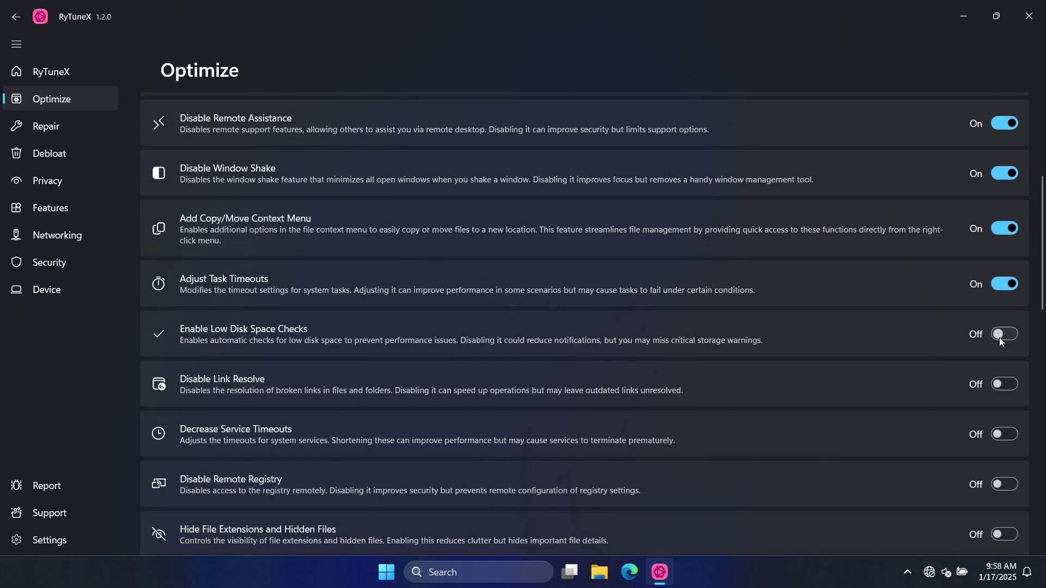
scroll(995, 327, "down", 2)
scroll(998, 299, "down", 1)
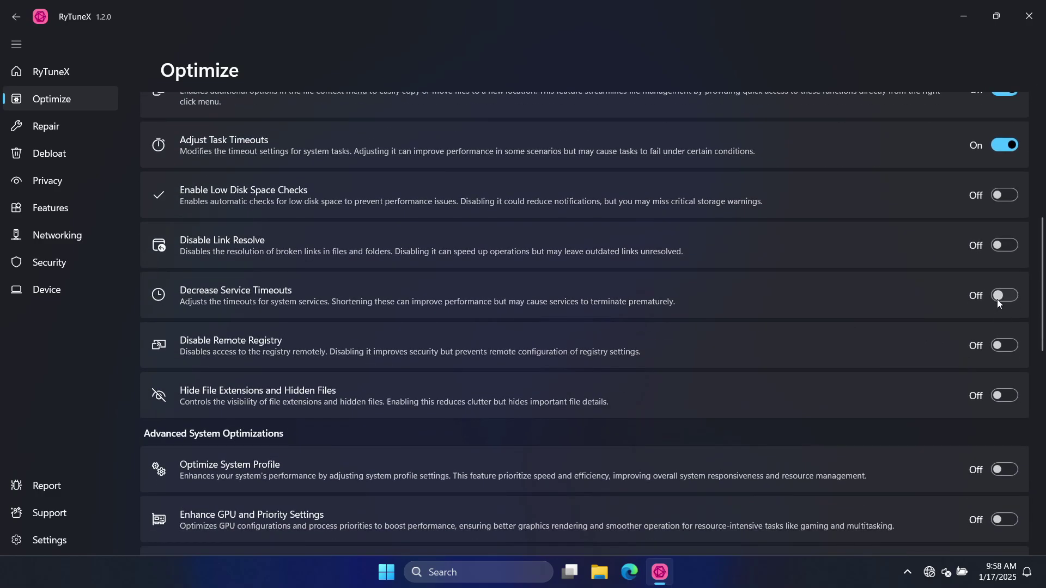
scroll(945, 365, "down", 2)
scroll(947, 283, "down", 1)
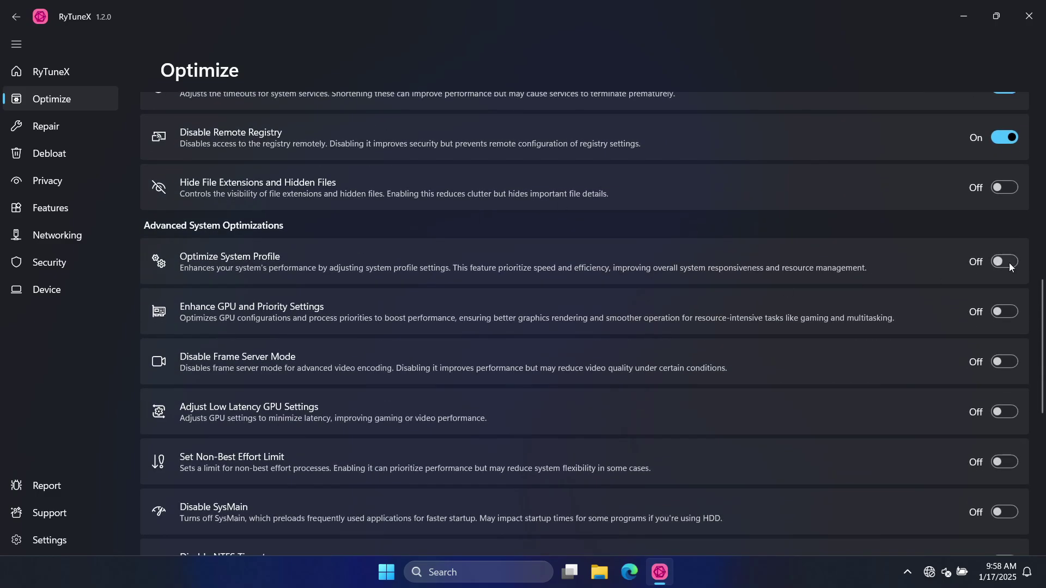
- Switch on Optimize System Profile, Enhance GPU Priority, Disable Frame Server Mode, Low Latency GPU and Non-Best Effort Limit
left_click(1005, 260)
scroll(1003, 245, "down", 1)
left_click(1003, 237)
left_click(1006, 293)
scroll(1002, 273, "down", 1)
left_click(1004, 271)
left_click(1004, 316)
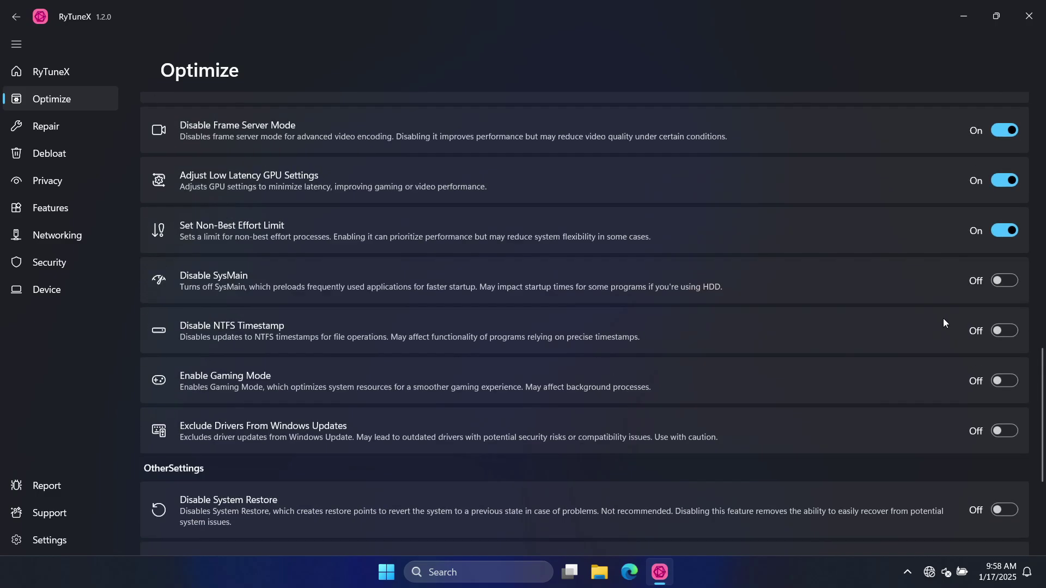
scroll(948, 270, "down", 2)
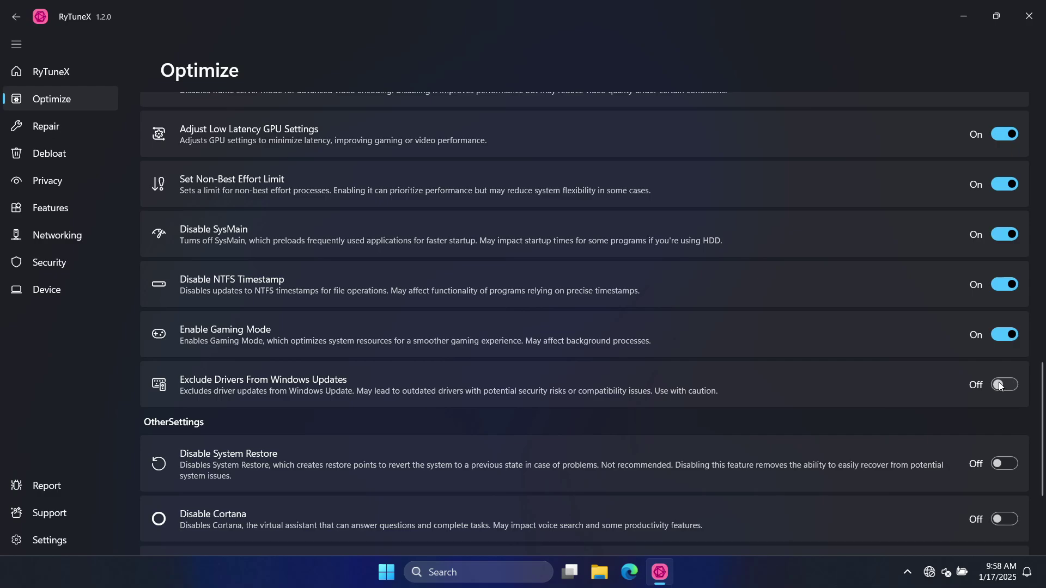
scroll(931, 320, "down", 2)
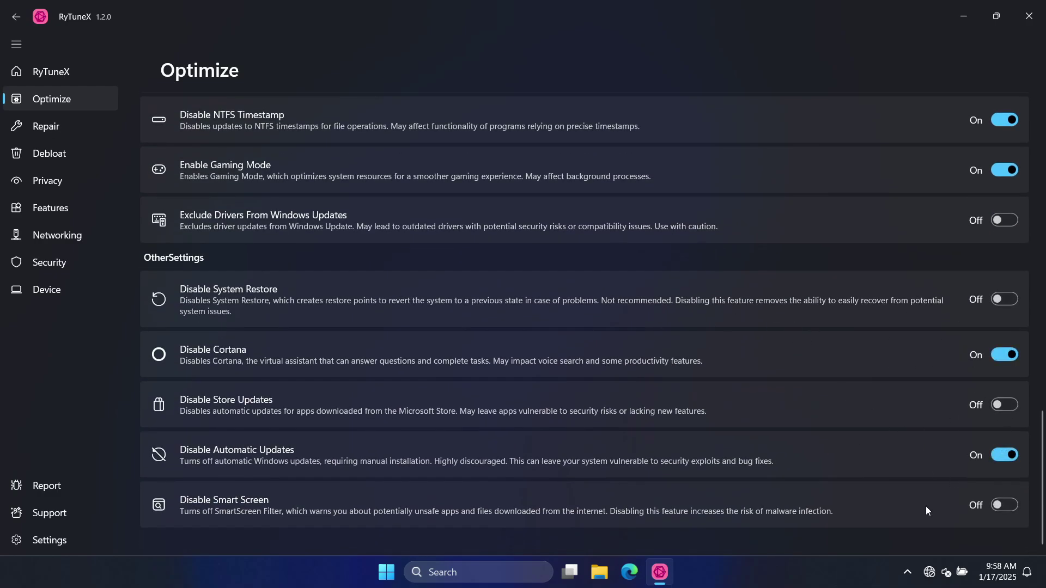
- Review the Repair page, then move to the Debloat page
left_click(88, 129)
scroll(539, 225, "down", 1)
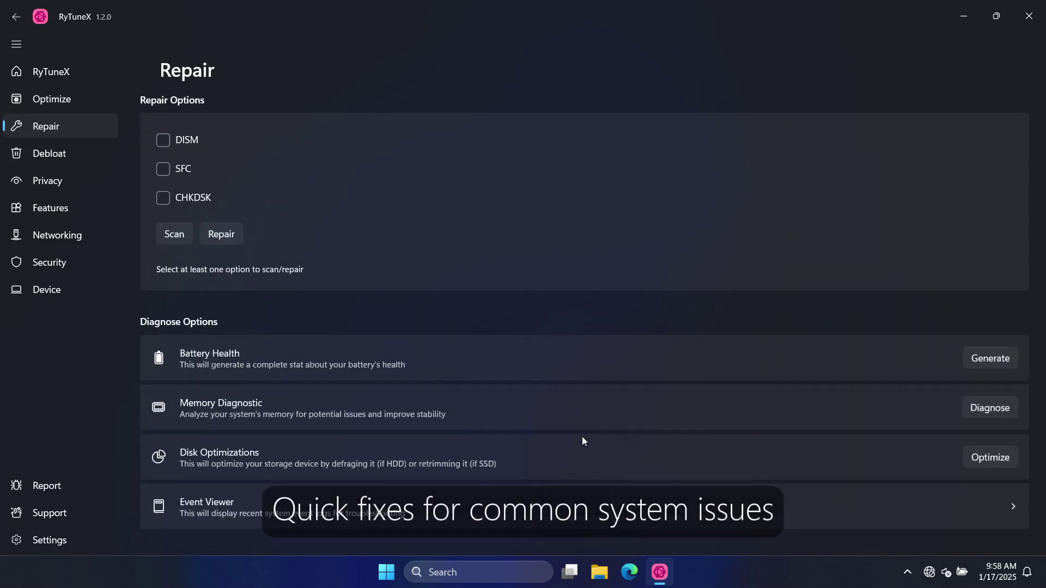
scroll(425, 320, "up", 1)
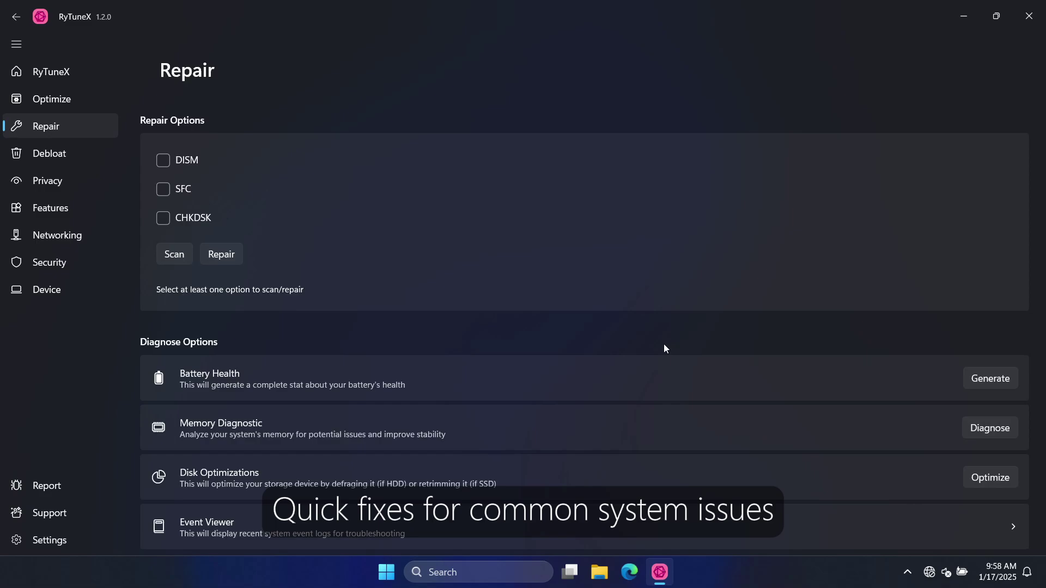
left_click(53, 153)
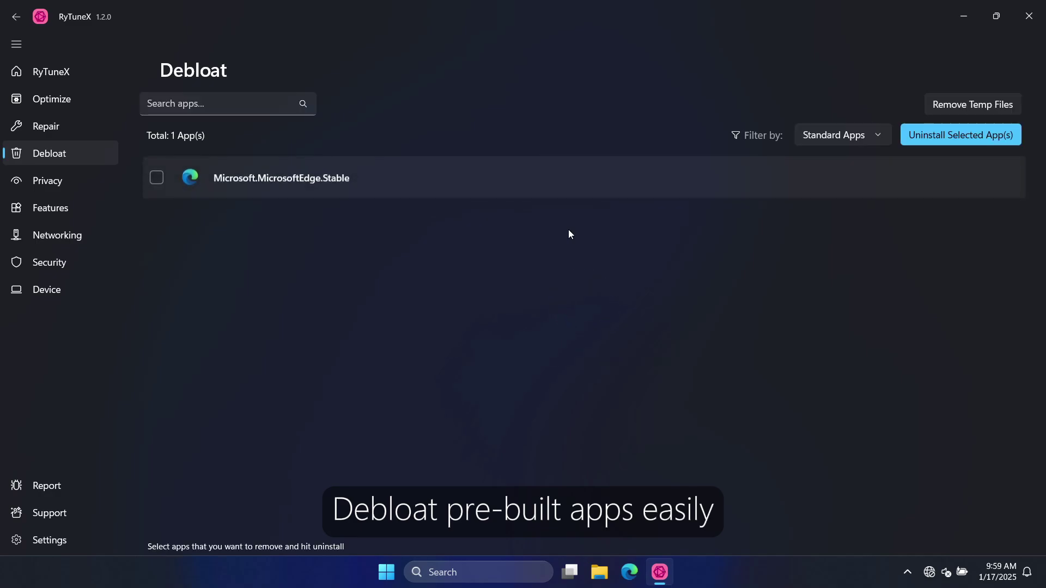
- Filter the Debloat list to All Apps and mark Microsoft.MicrosoftEdge.Stable for removal
left_click(818, 127)
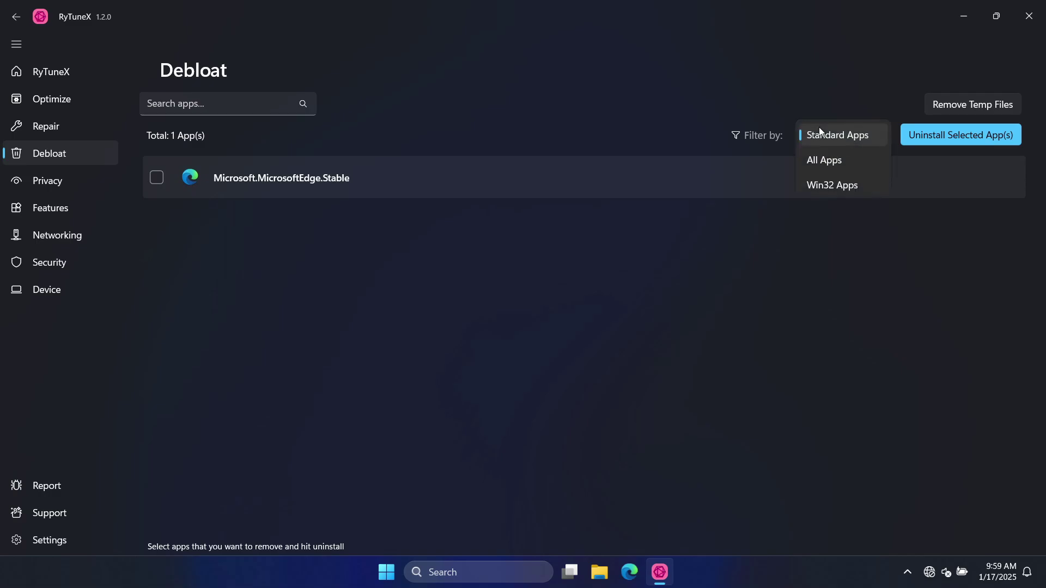
left_click(816, 166)
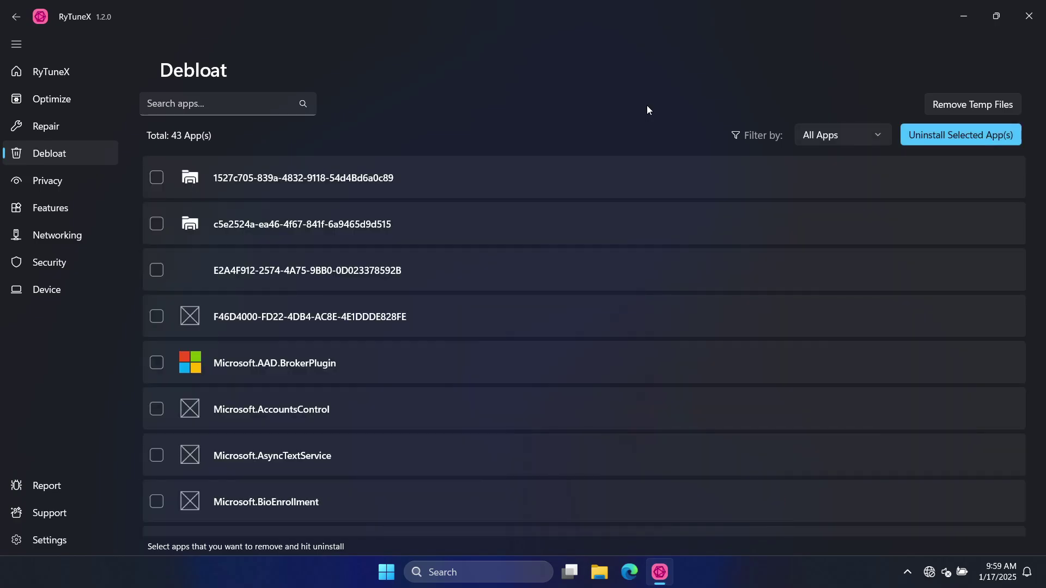
scroll(558, 238, "down", 3)
scroll(559, 238, "down", 4)
scroll(555, 257, "down", 2)
scroll(554, 256, "down", 3)
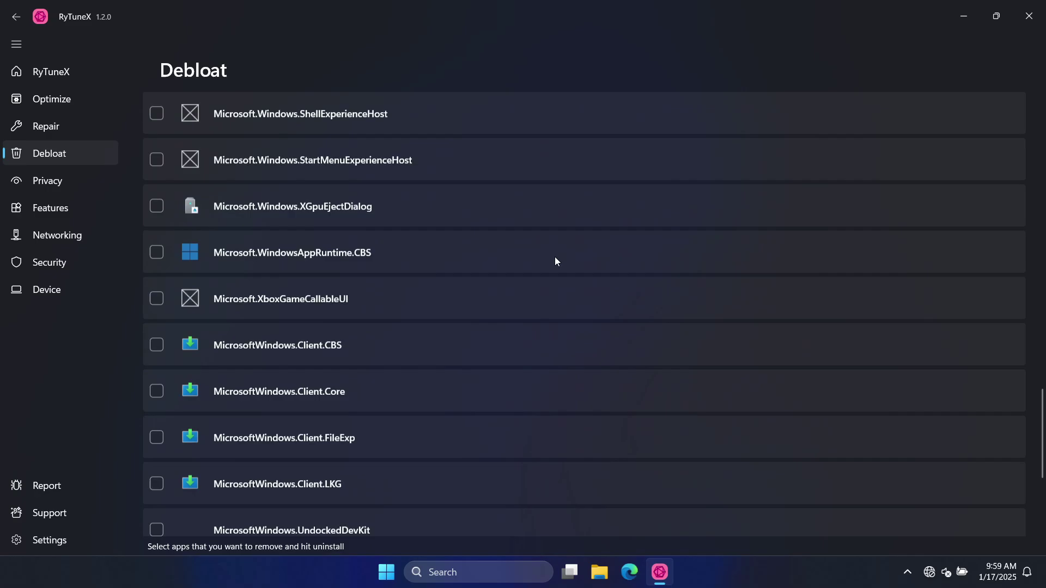
scroll(563, 333, "down", 2)
scroll(396, 297, "up", 4)
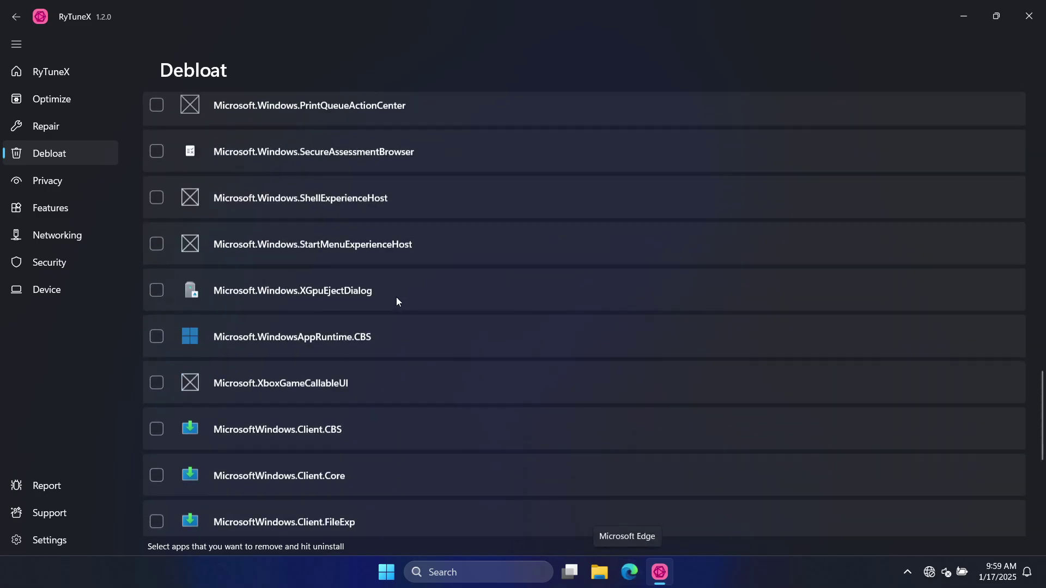
scroll(397, 296, "up", 5)
scroll(388, 249, "up", 3)
scroll(390, 250, "up", 3)
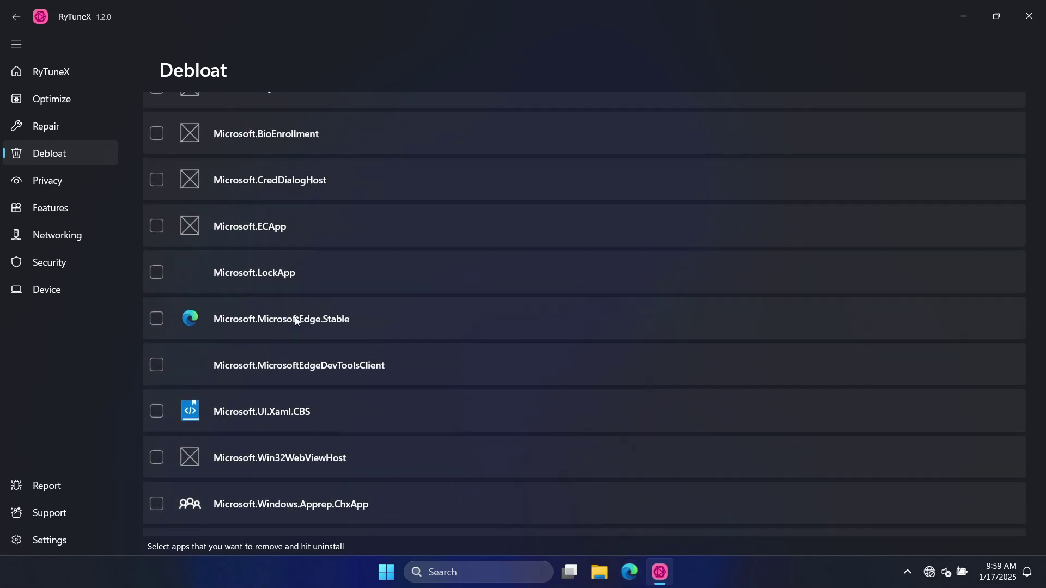
left_click(294, 316)
scroll(515, 335, "up", 4)
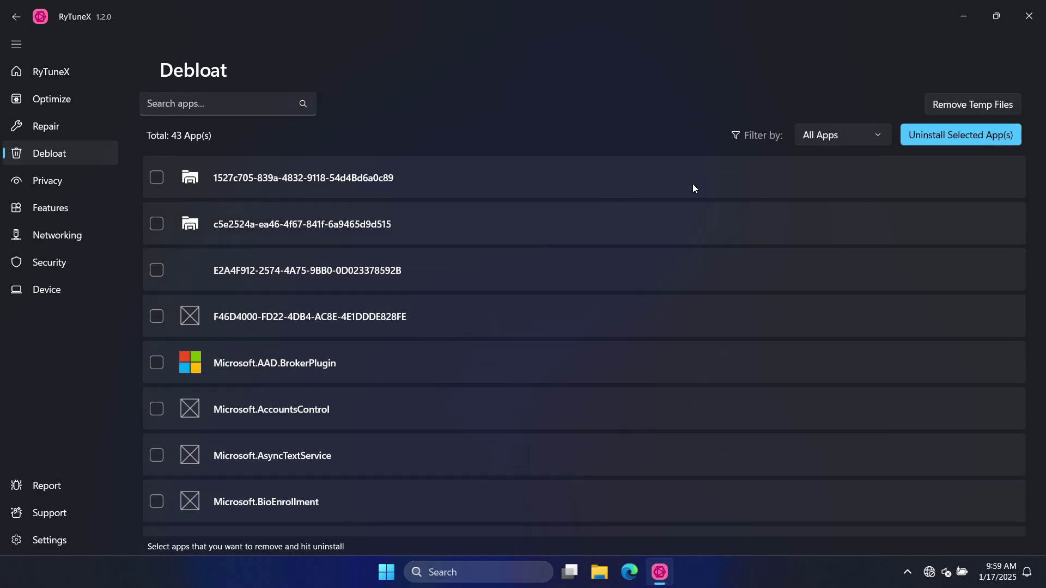
- Uninstall the selected Microsoft.MicrosoftEdge.Stable package and confirm the Debloat dialog
left_click(911, 134)
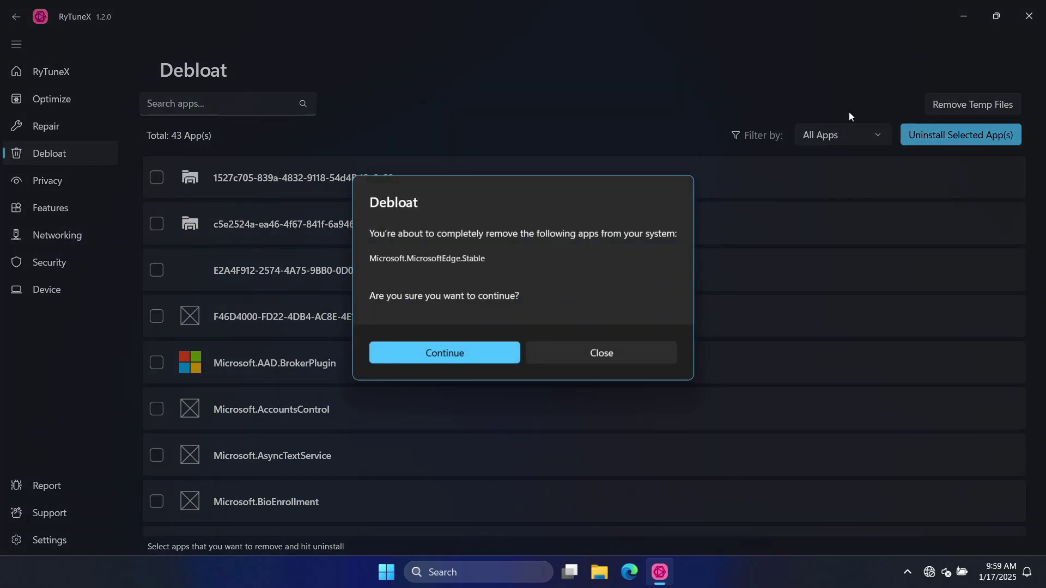
left_click(462, 352)
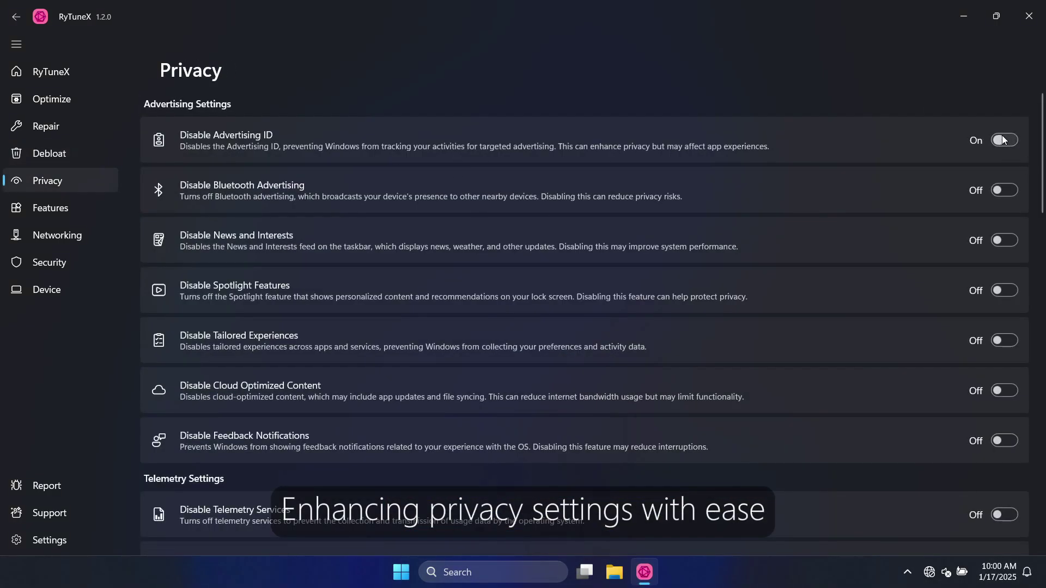
- Disable Bluetooth Advertising, News and Interests, Spotlight, Tailored Experiences, Cloud Content, Telemetry services, Edge Telemetry and Activity Feed/CDP
left_click(1005, 189)
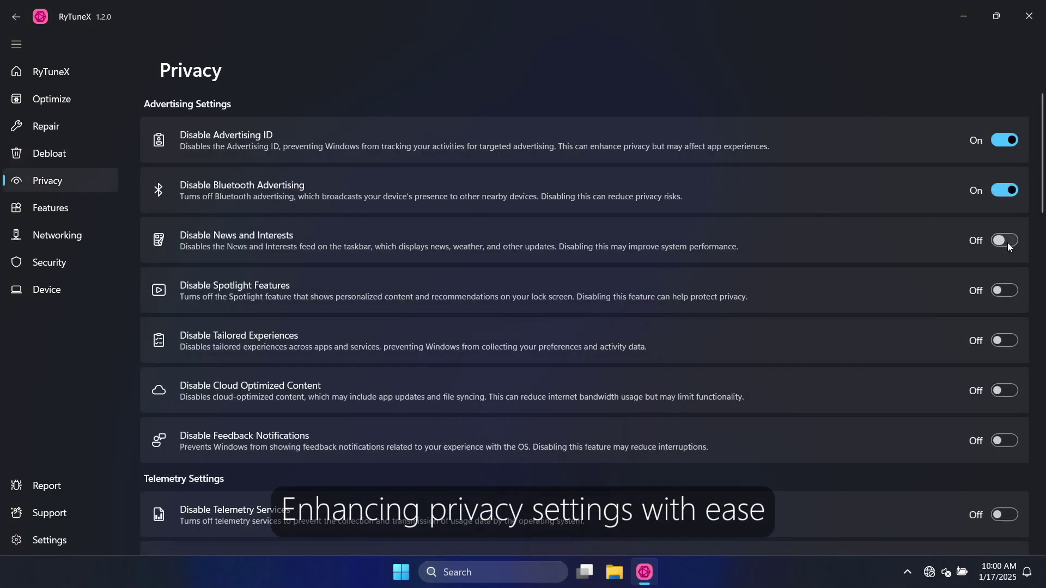
left_click(1004, 241)
left_click(1004, 290)
scroll(1004, 245, "down", 2)
left_click(1004, 210)
left_click(1004, 250)
left_click(1004, 287)
left_click(1004, 336)
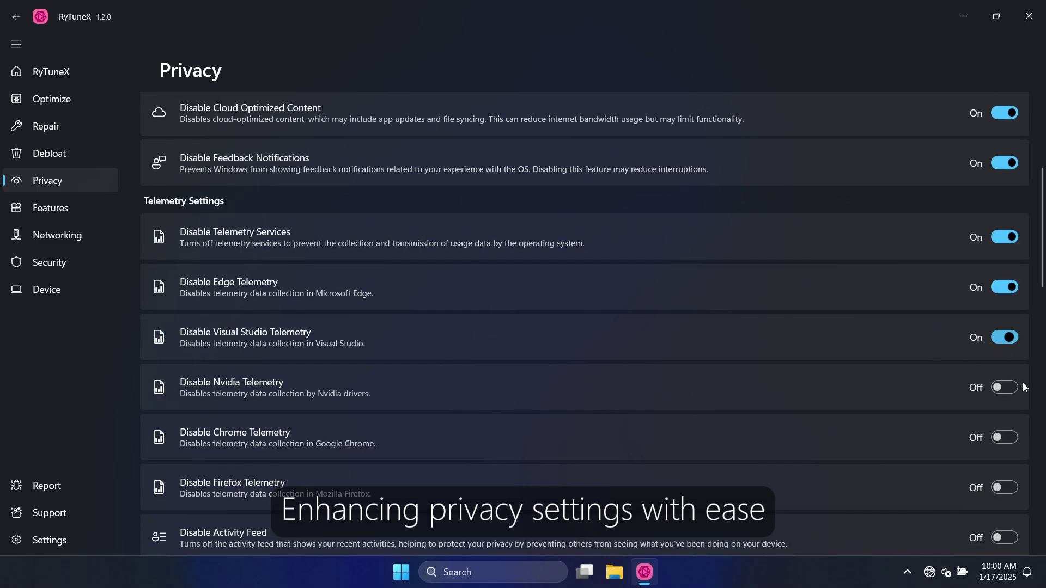
left_click(1004, 388)
scroll(1004, 388, "down", 3)
left_click(1005, 223)
left_click(1004, 275)
left_click(1004, 327)
scroll(1001, 327, "down", 1)
- Disable speech privacy, location, biometrics, text input collection, input personalization, message and settings sync and voice activation
left_click(1004, 360)
scroll(1003, 361, "down", 1)
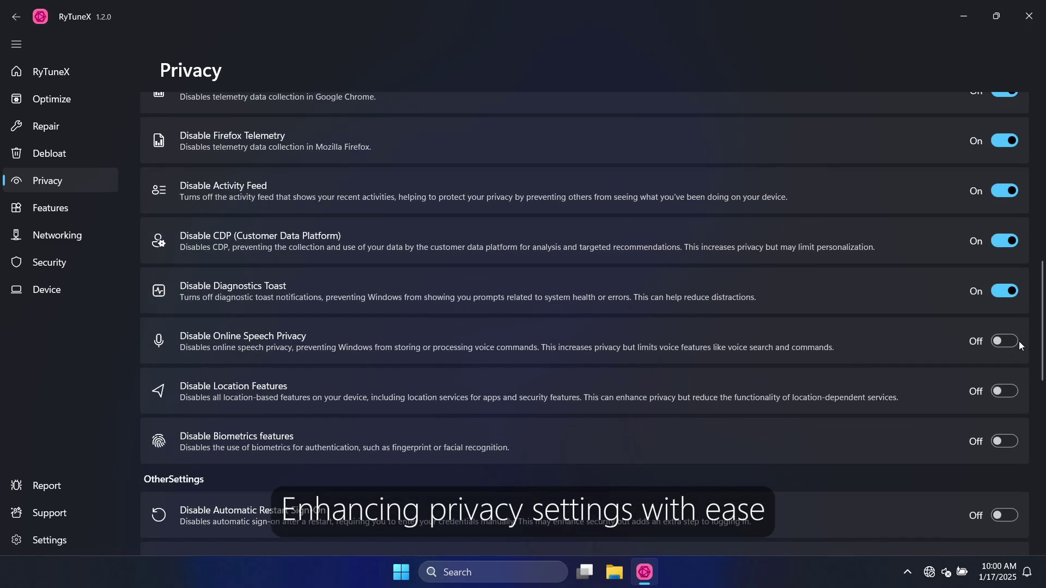
left_click(1005, 341)
left_click(1004, 387)
left_click(1004, 438)
scroll(1011, 439, "down", 4)
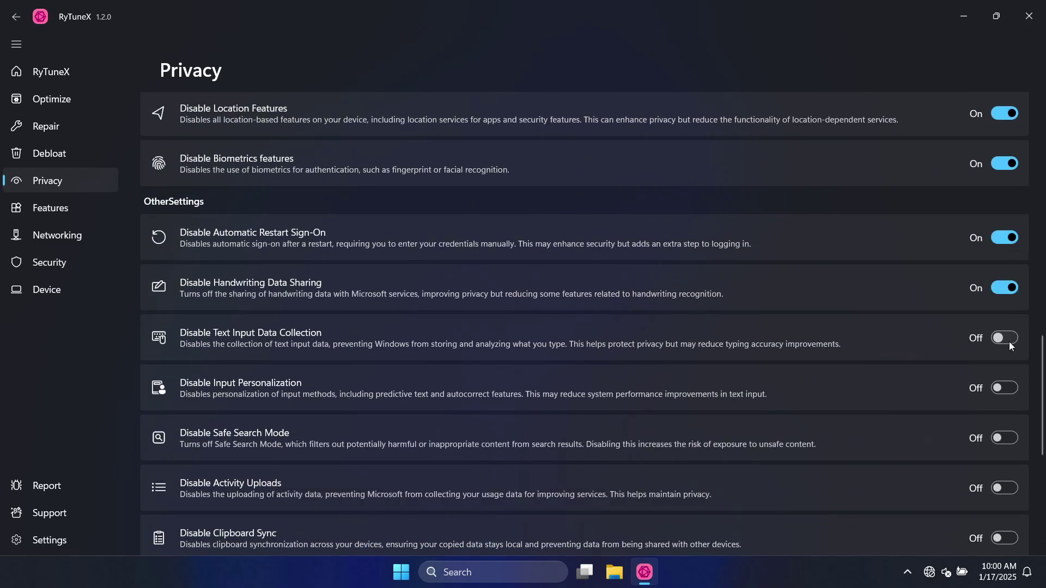
left_click(1005, 338)
scroll(1004, 337, "down", 2)
left_click(1001, 249)
left_click(1004, 399)
scroll(926, 380, "down", 2)
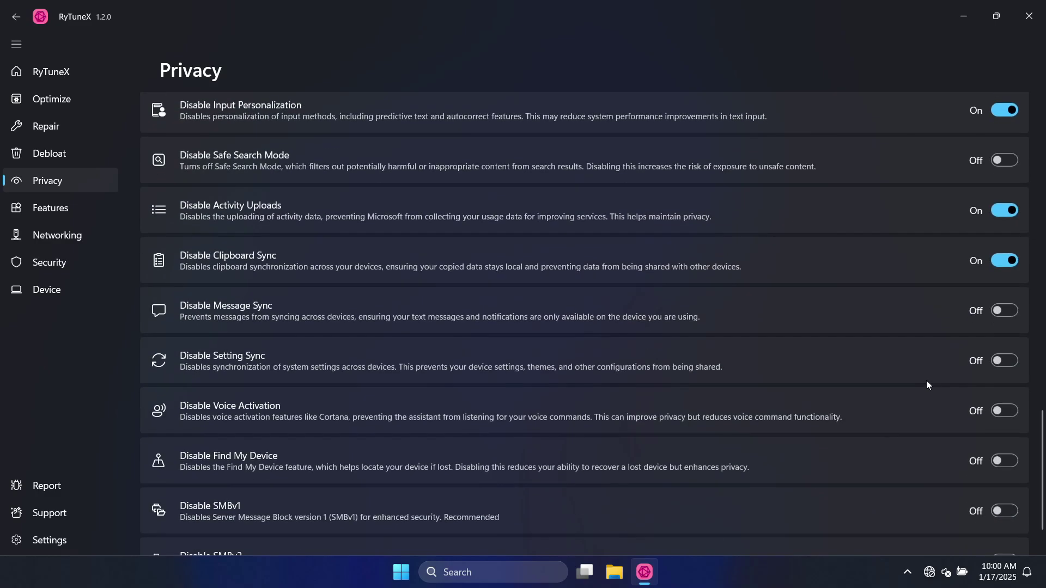
left_click(1004, 310)
left_click(1005, 360)
scroll(941, 366, "down", 1)
left_click(49, 208)
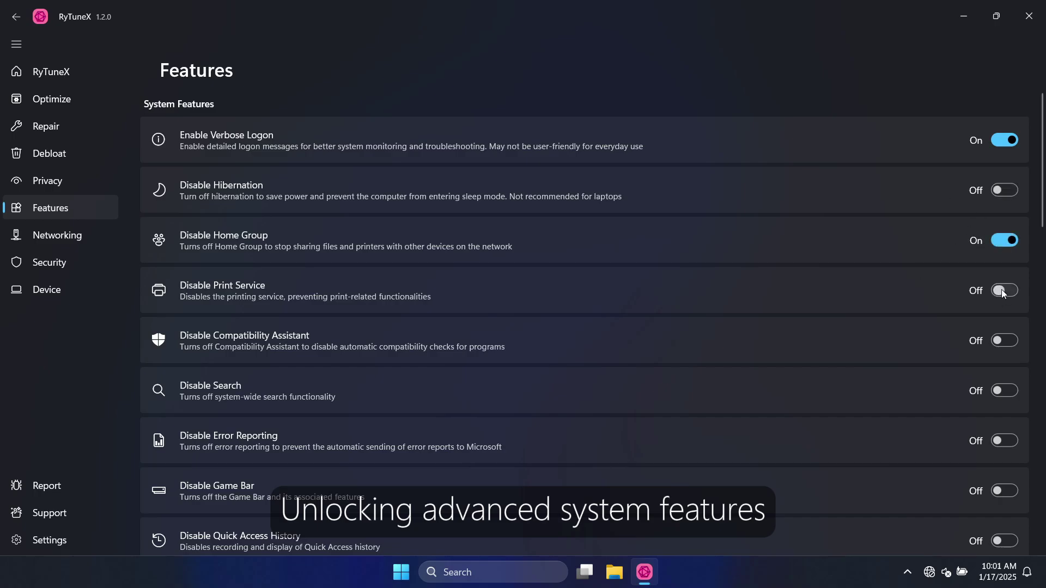
- Disable Print Service, Compatibility Assistant, Error Reporting, Quick Access history, My People, Sensors, Windows Ink, Spelling, Fax and VBS
left_click(1001, 290)
left_click(1004, 341)
scroll(912, 282, "down", 2)
scroll(1014, 245, "down", 1)
left_click(1004, 233)
scroll(1011, 215, "down", 1)
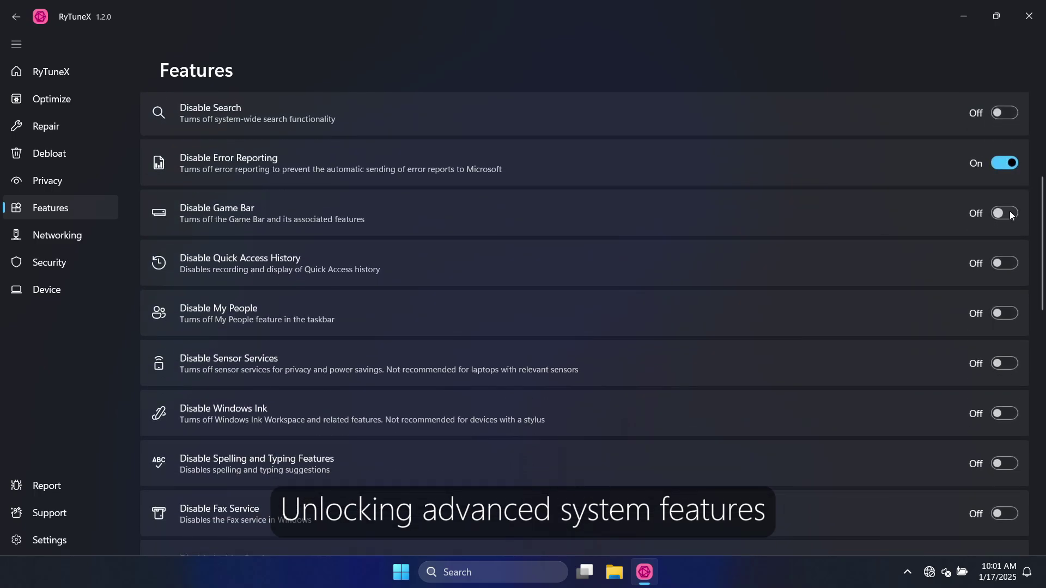
left_click(1008, 266)
left_click(1004, 313)
scroll(949, 285, "down", 1)
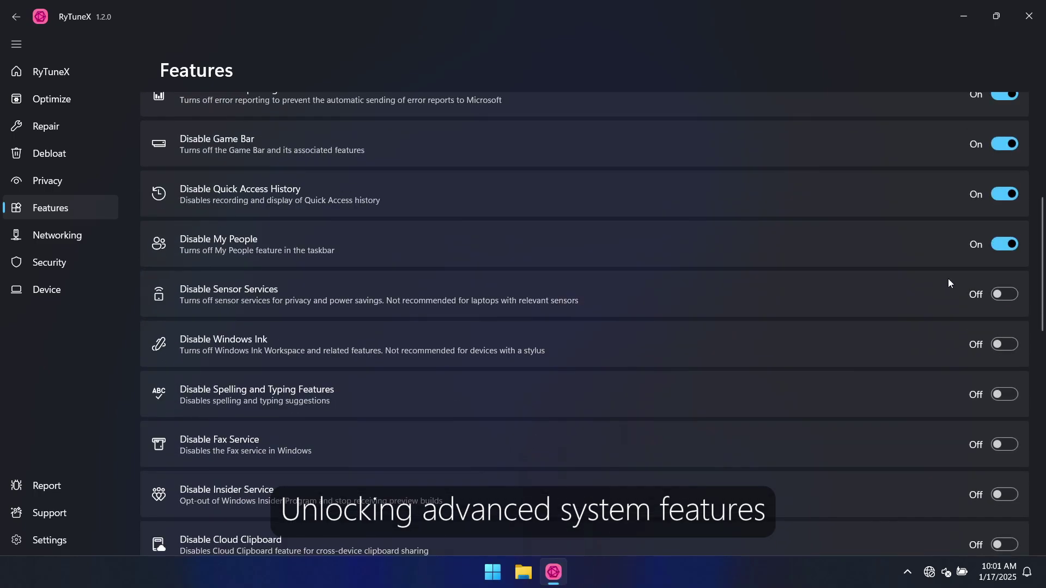
left_click(1004, 294)
left_click(1010, 346)
scroll(1011, 345, "down", 1)
left_click(1004, 374)
scroll(822, 324, "down", 2)
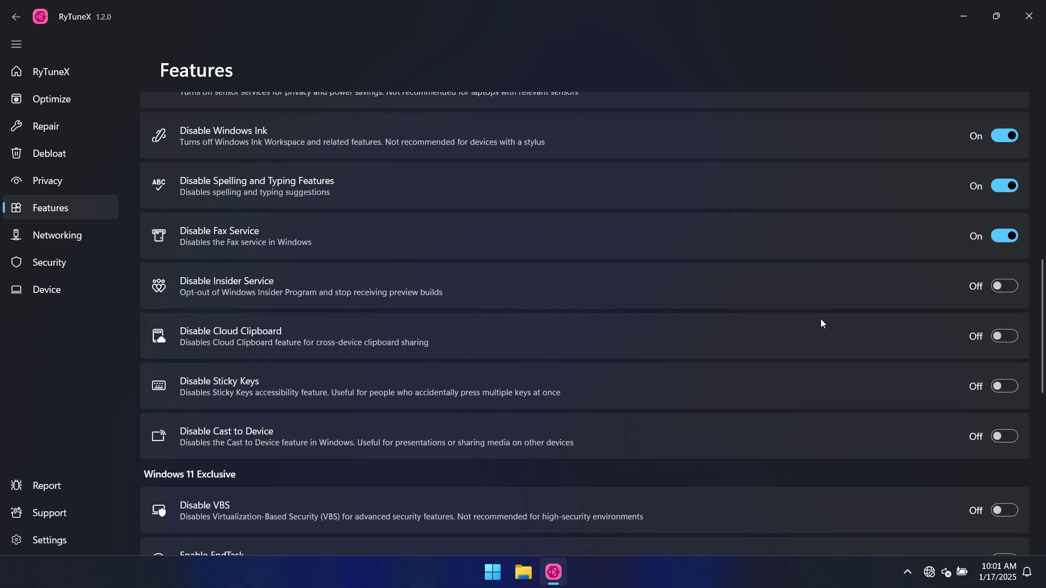
left_click(1005, 284)
scroll(805, 336, "down", 3)
left_click(1005, 233)
scroll(1005, 233, "down", 1)
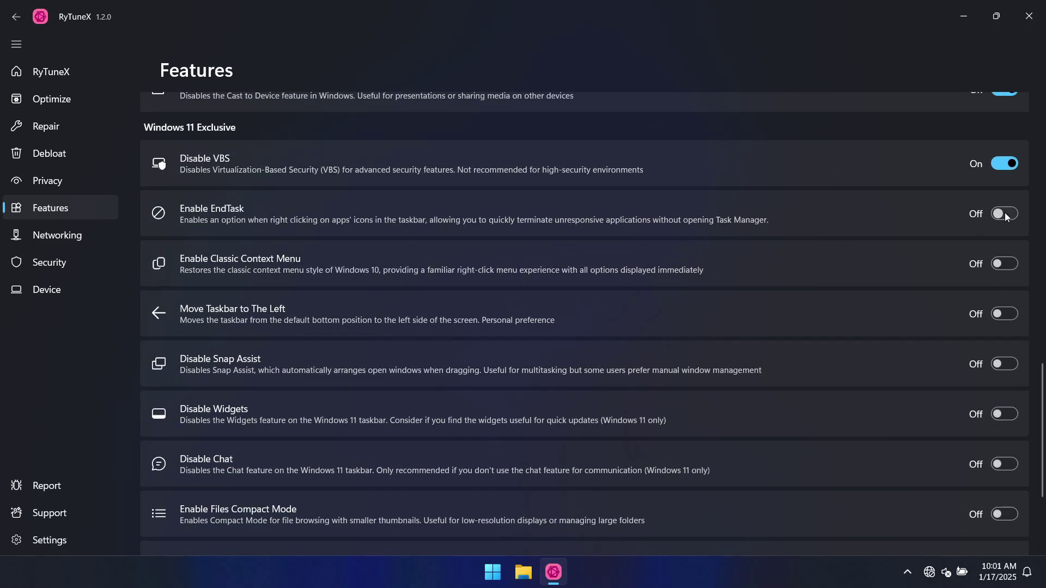
- Enable EndTask and Classic Context Menu, checking the desktop right-click menu style
left_click(1004, 214)
right_click(554, 572)
left_click(823, 290)
left_click(1004, 263)
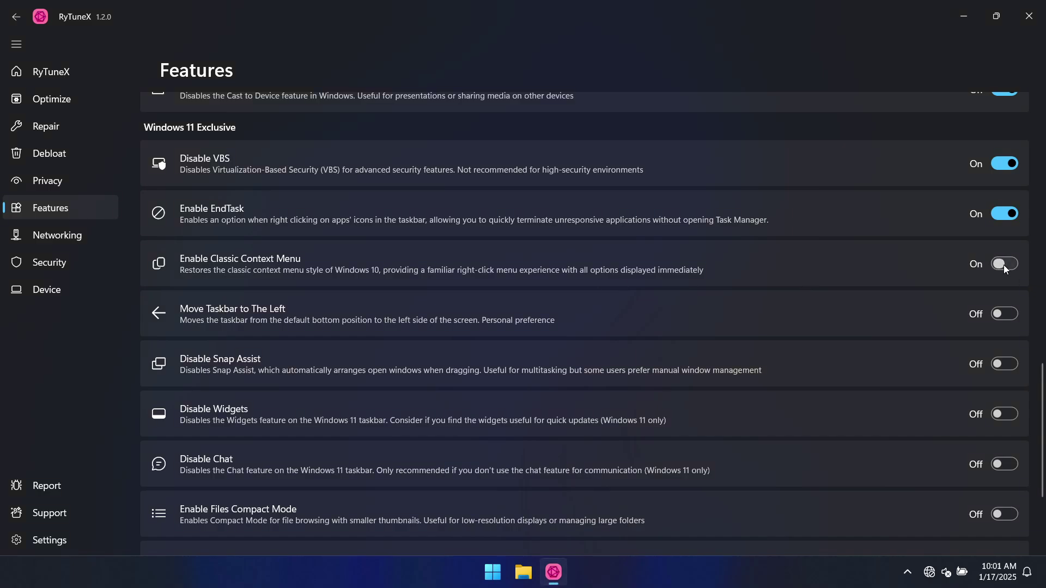
left_click(963, 16)
left_click(553, 572)
left_click(964, 16)
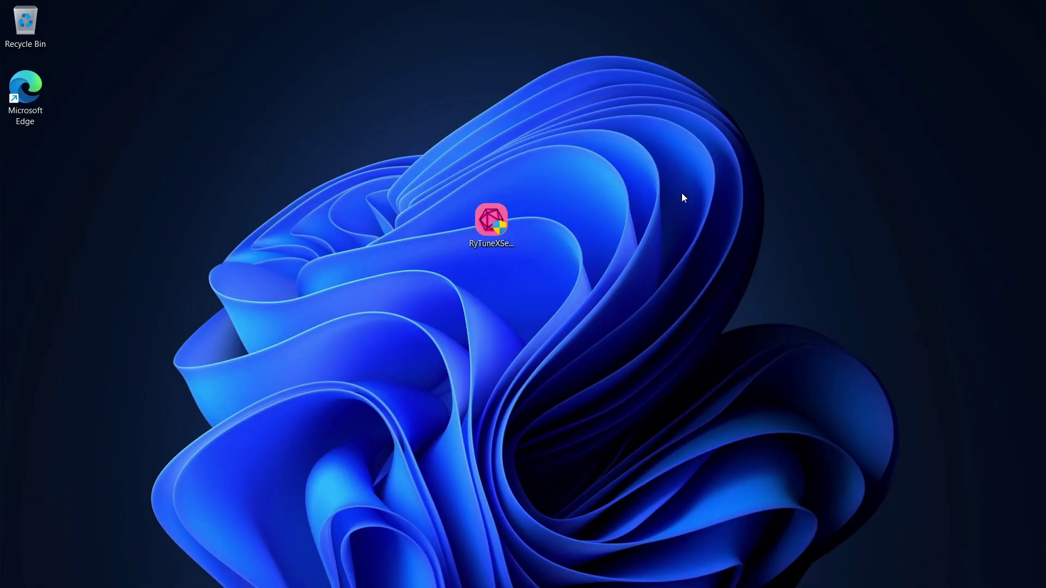
right_click(651, 190)
left_click(553, 573)
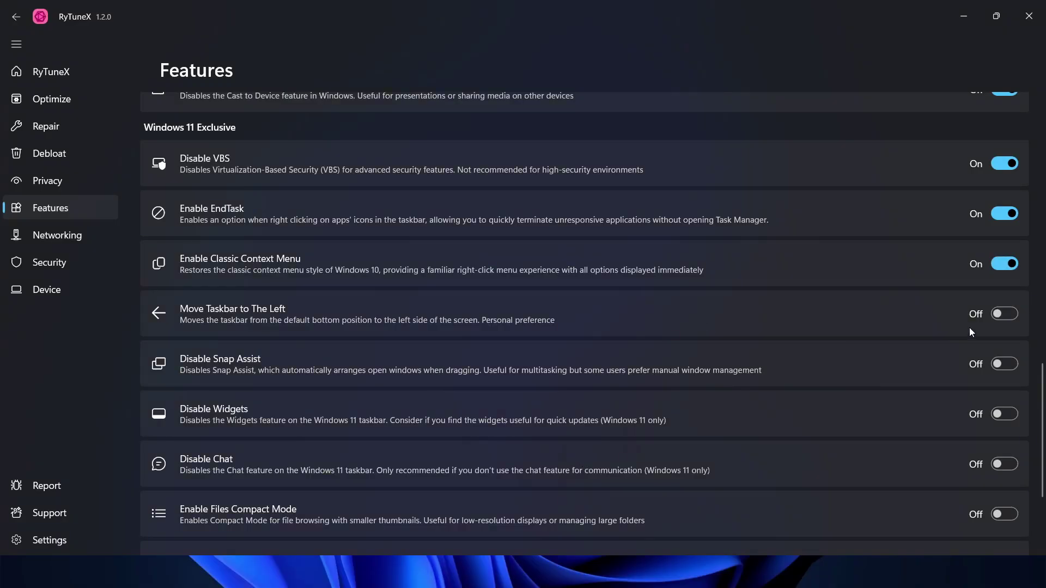
- Disable Snap Assist and the Chat feature
left_click(1003, 365)
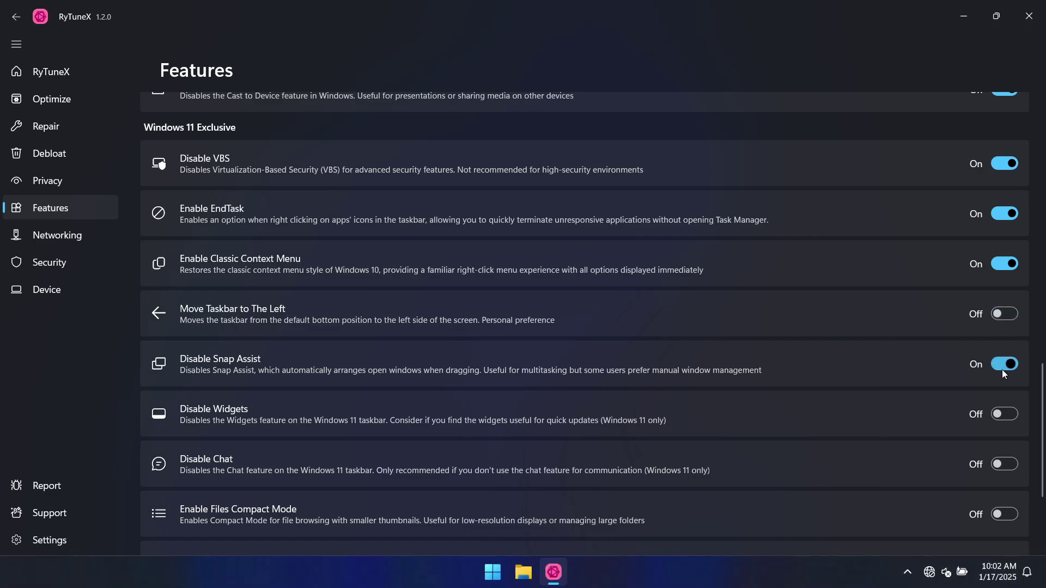
left_click(997, 17)
double_click(512, 116)
scroll(1021, 316, "down", 2)
left_click(1004, 304)
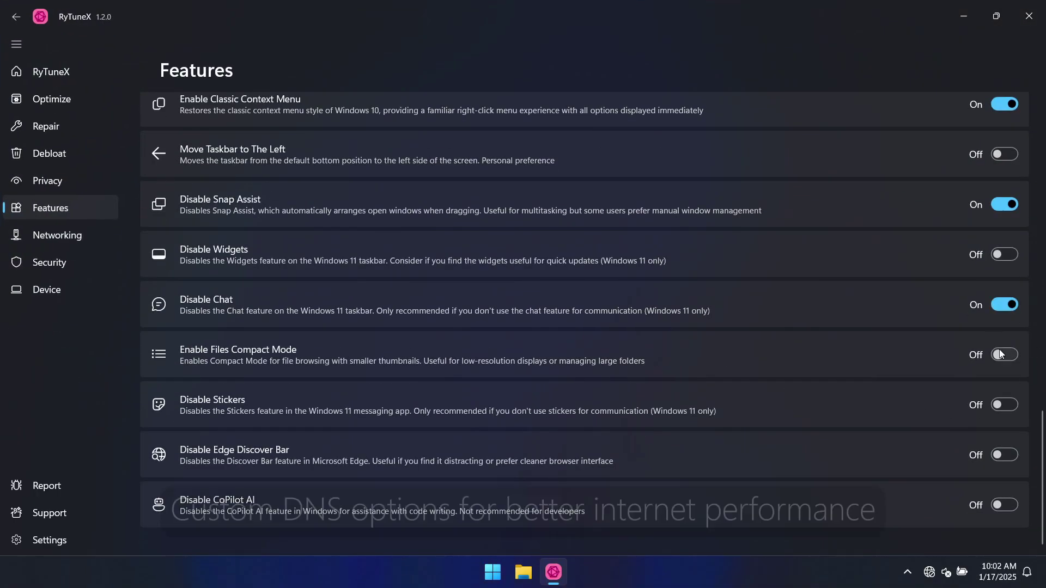
- Review the Networking DNS, Security status and Device information pages
left_click(17, 237)
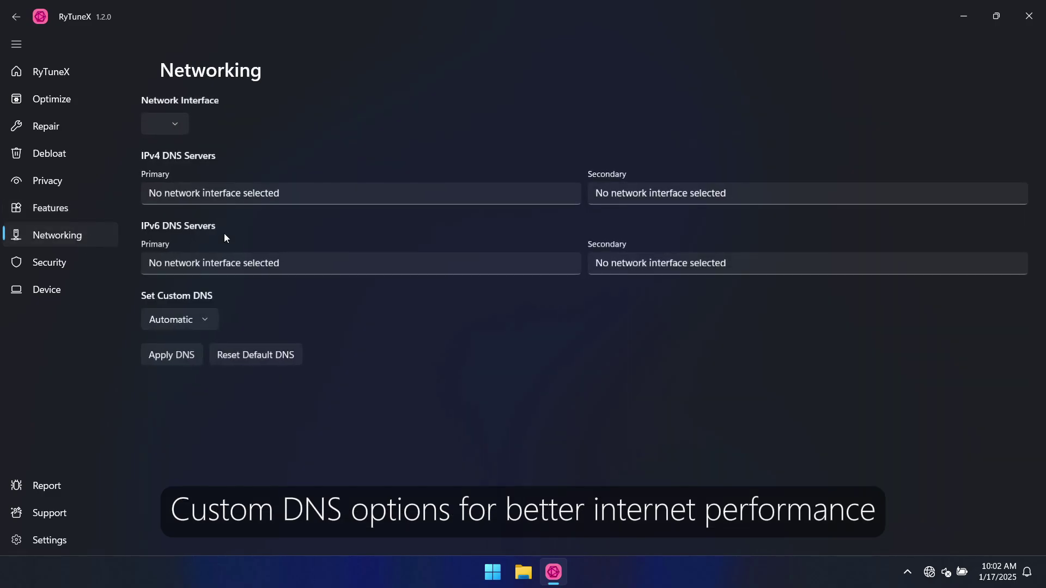
left_click(92, 263)
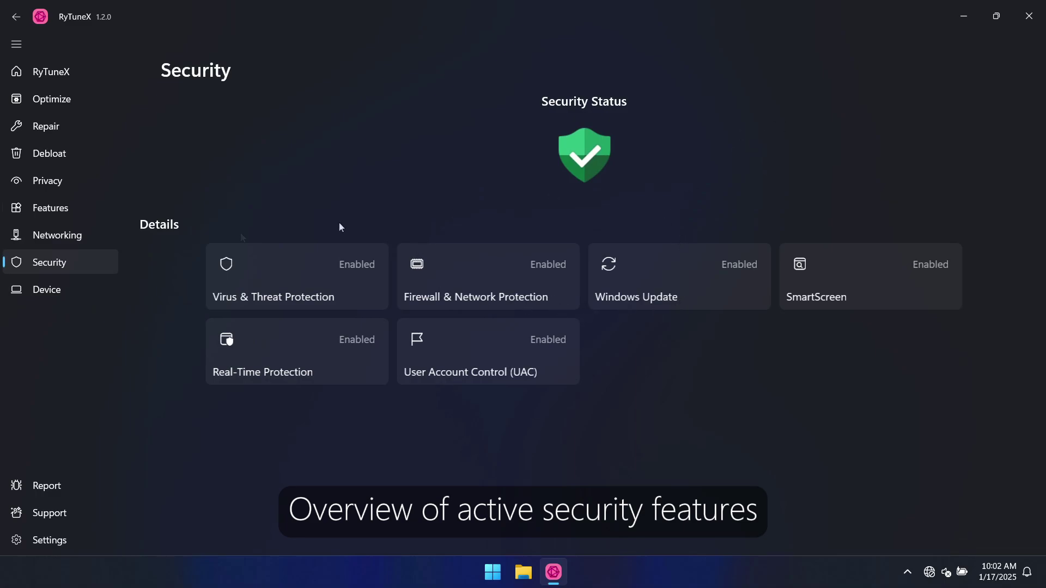
left_click(44, 291)
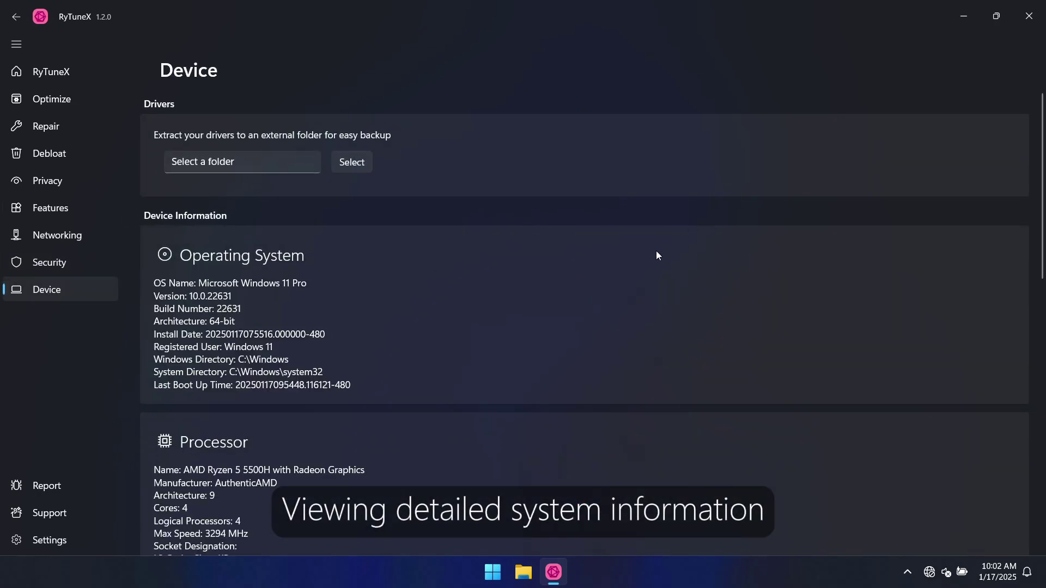
scroll(379, 262, "down", 3)
scroll(380, 261, "down", 5)
scroll(320, 257, "down", 3)
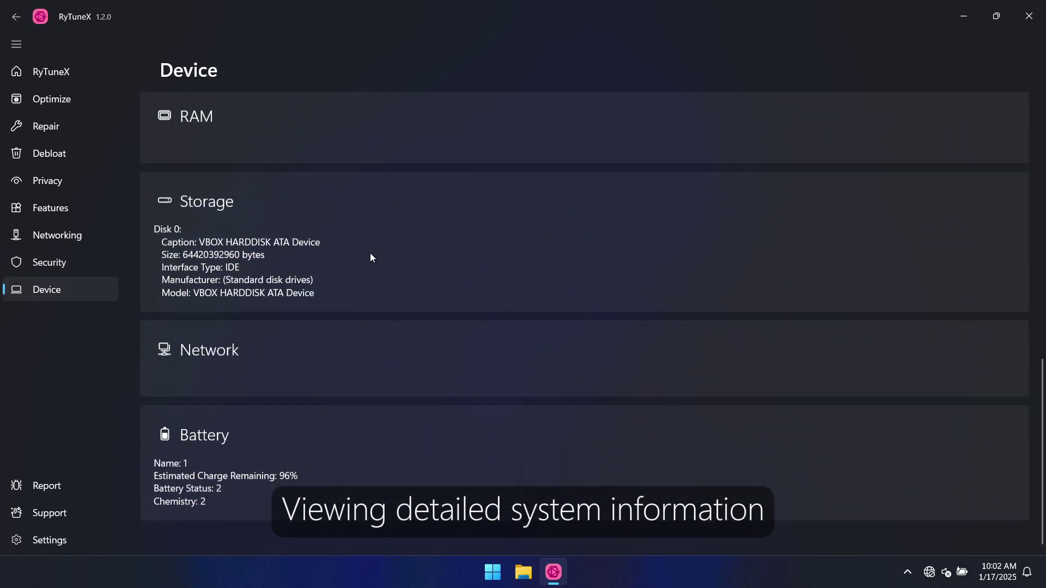
scroll(444, 413, "up", 3)
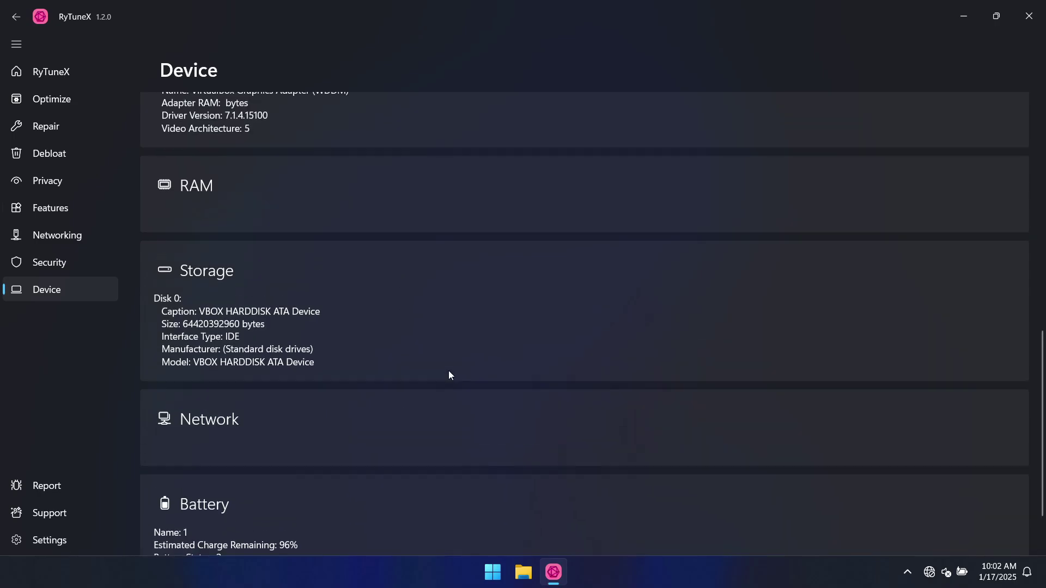
scroll(449, 373, "up", 8)
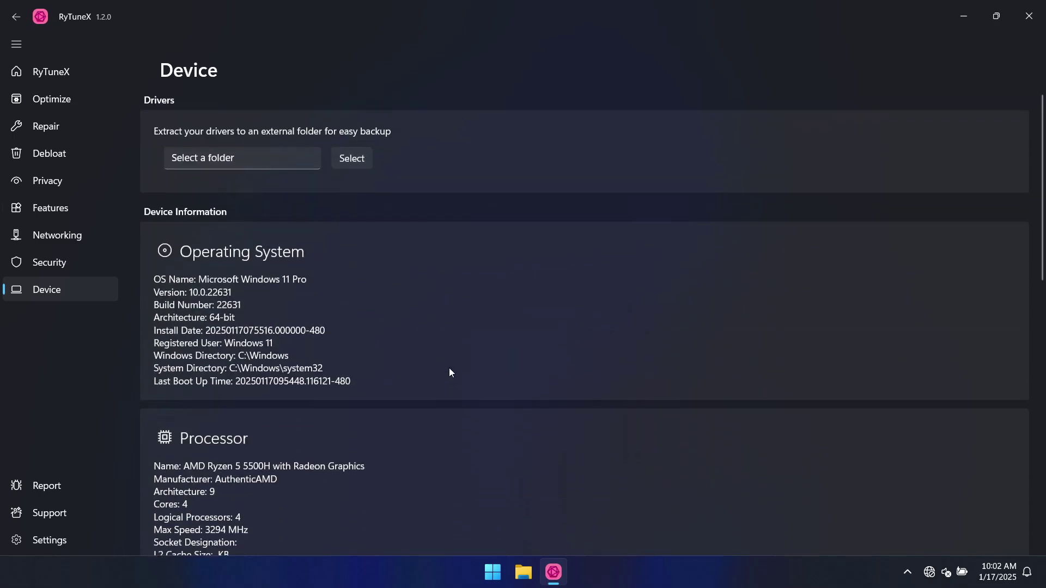
- Return to the home page and settings, then close RyTuneX
left_click(81, 71)
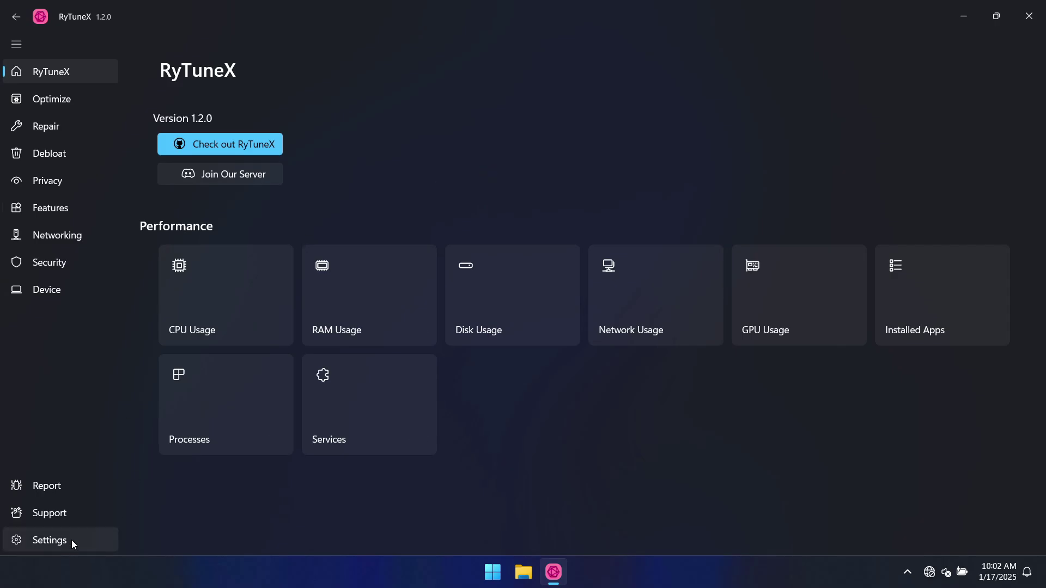
left_click(71, 540)
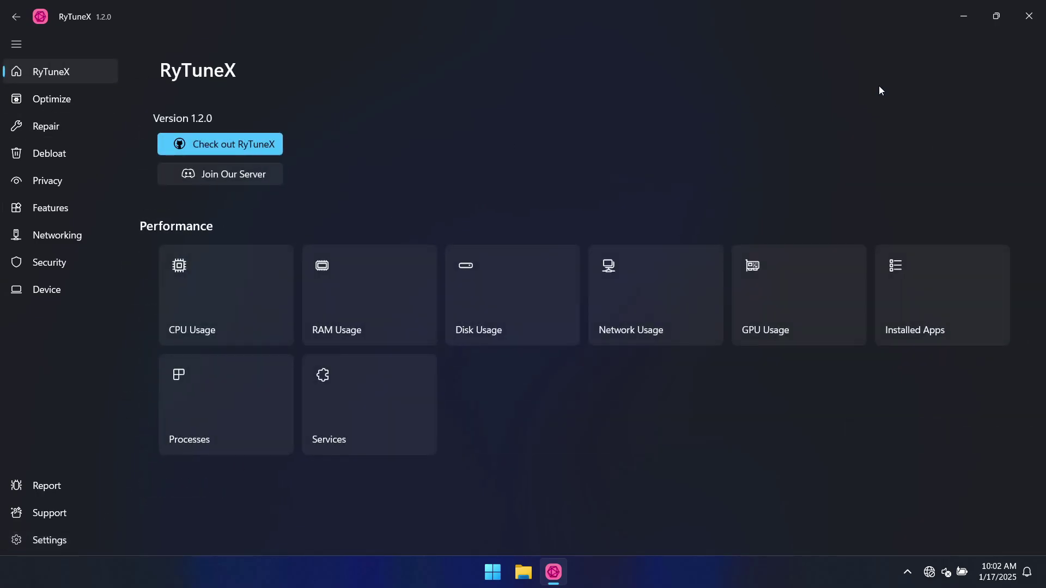
left_click(1028, 16)
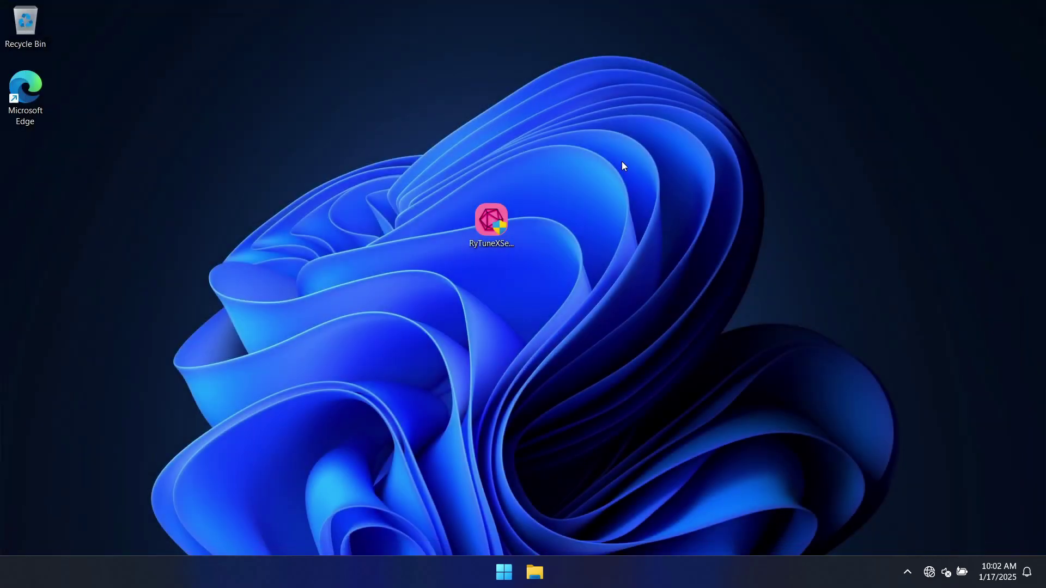
- Restart the PC from the Start menu power options
left_click(507, 571)
left_click(691, 523)
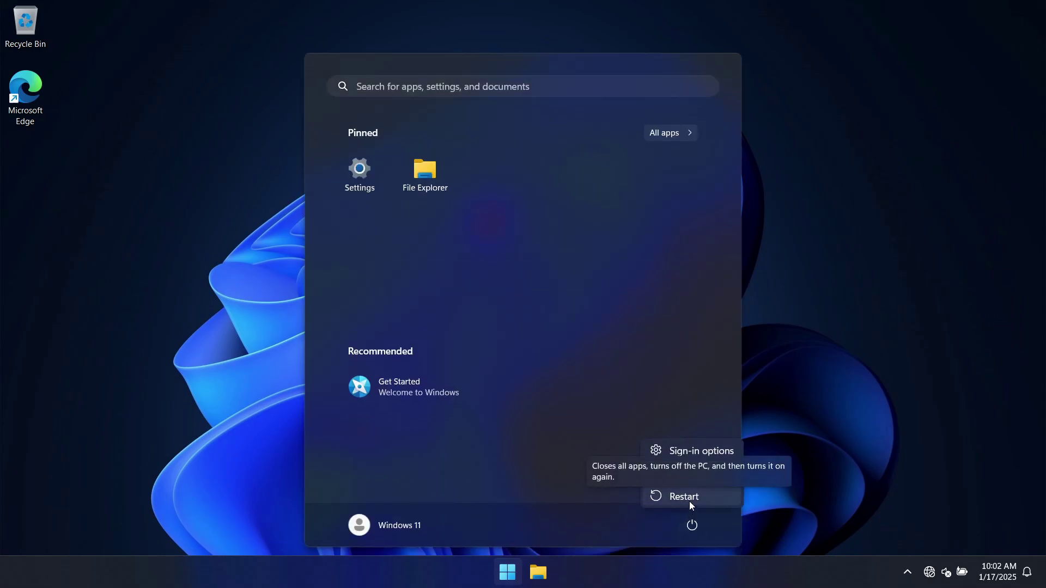
left_click(689, 499)
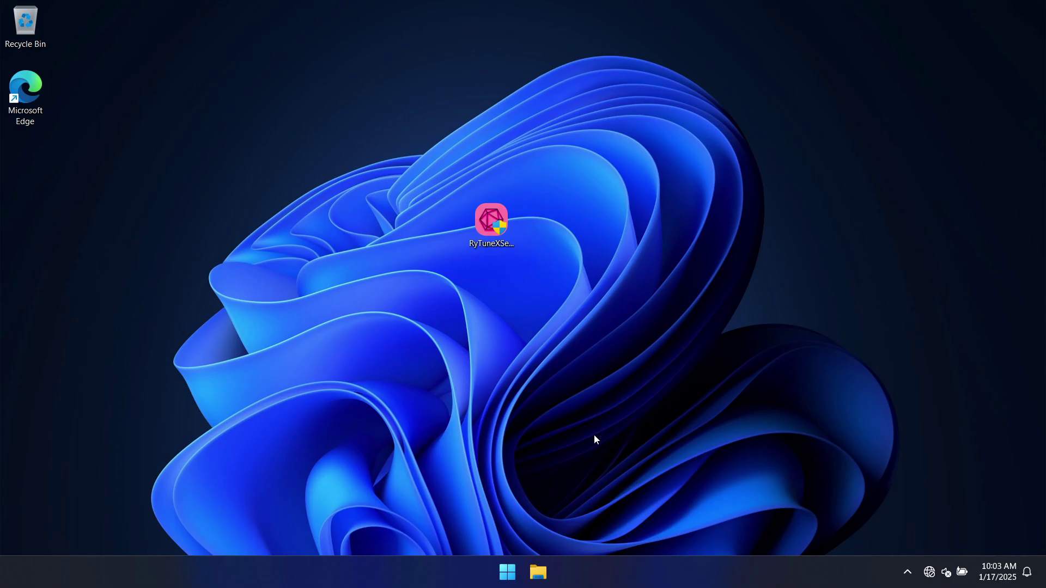
- Check Task Manager's Performance view showing 1.9 GB memory in use and 100 processes
key("ctrl+shift+Escape")
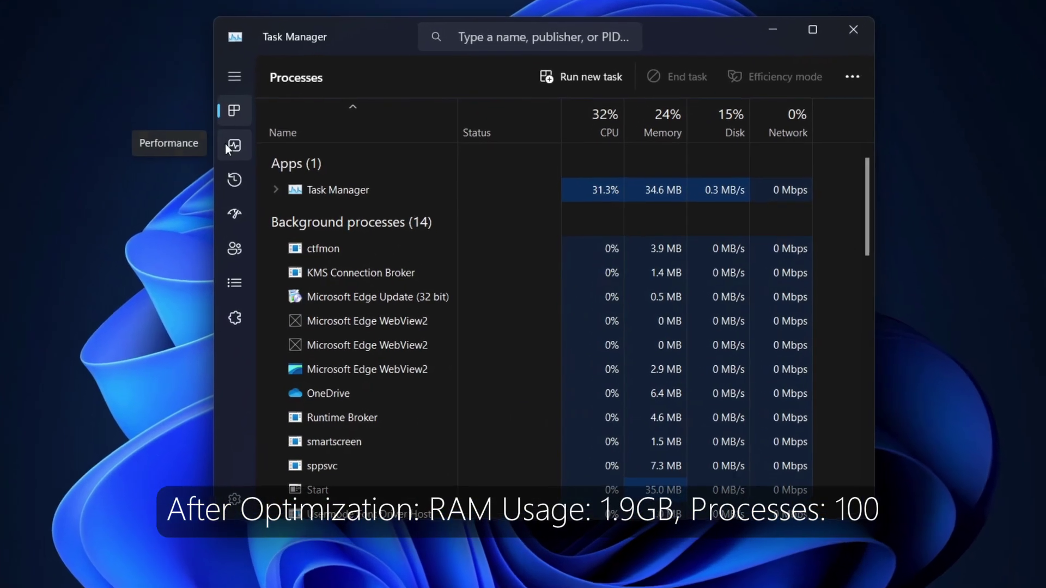
left_click(227, 146)
left_click(288, 151)
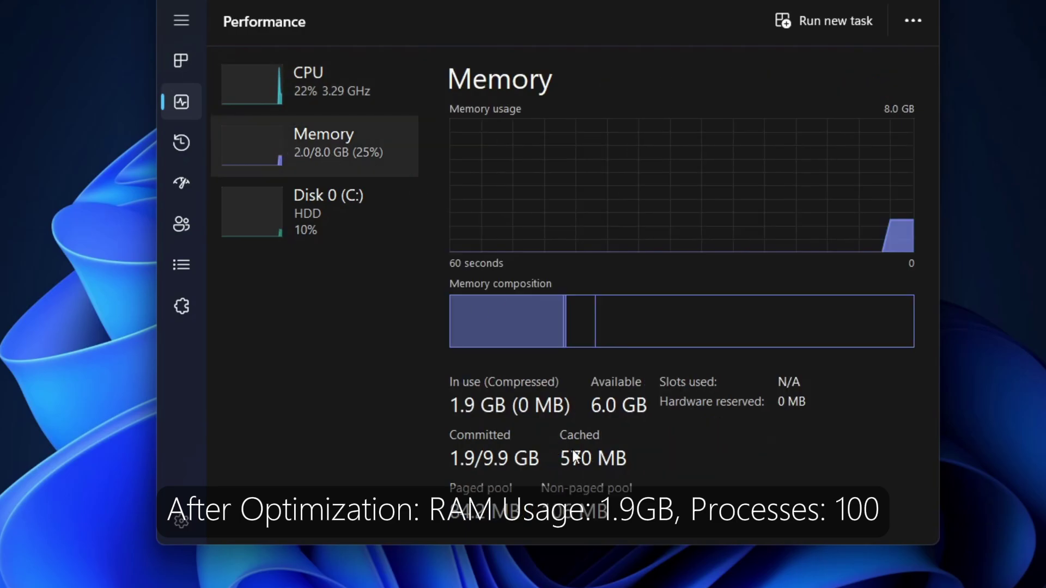
left_click(326, 98)
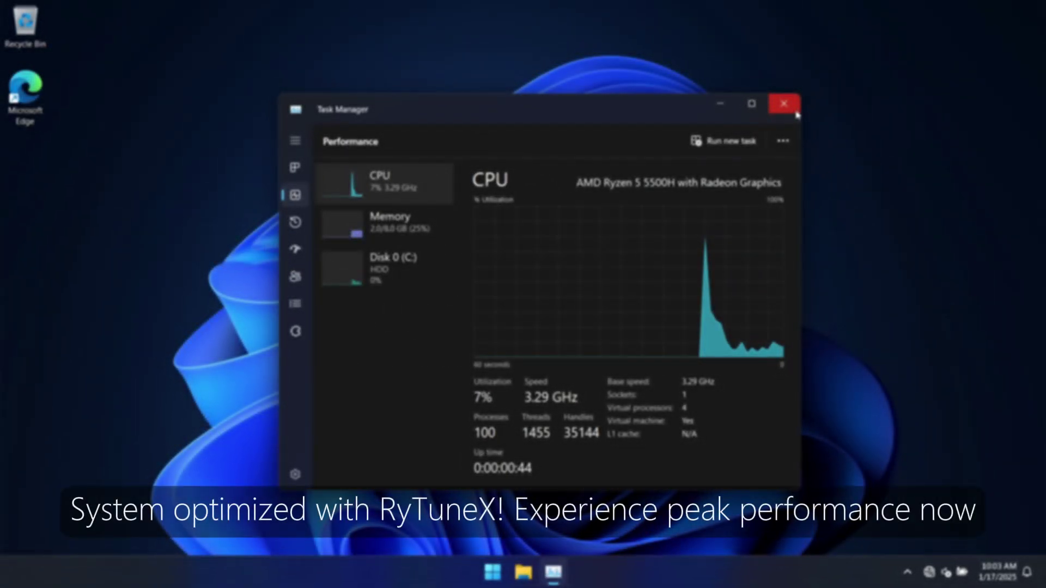
- Close Task Manager to return to the desktop
left_click(796, 110)
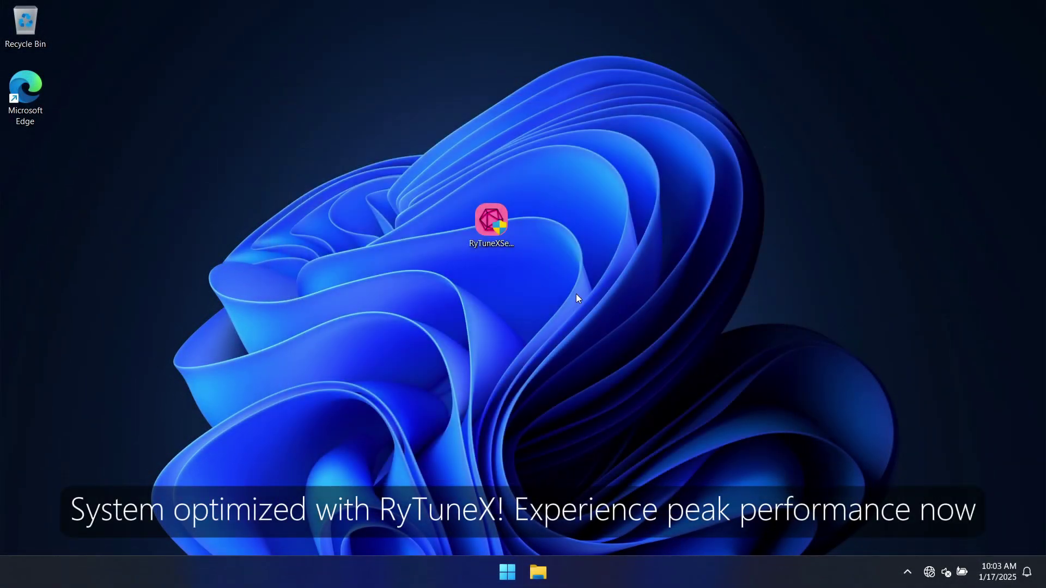